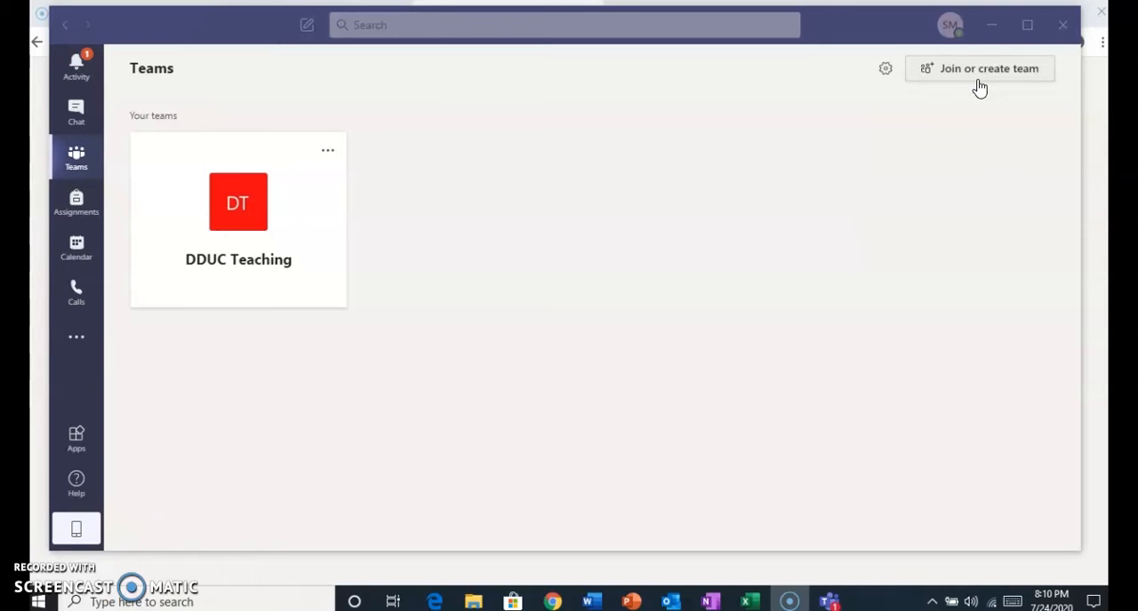
Start creating a new team of the Class type.
left_click(980, 75)
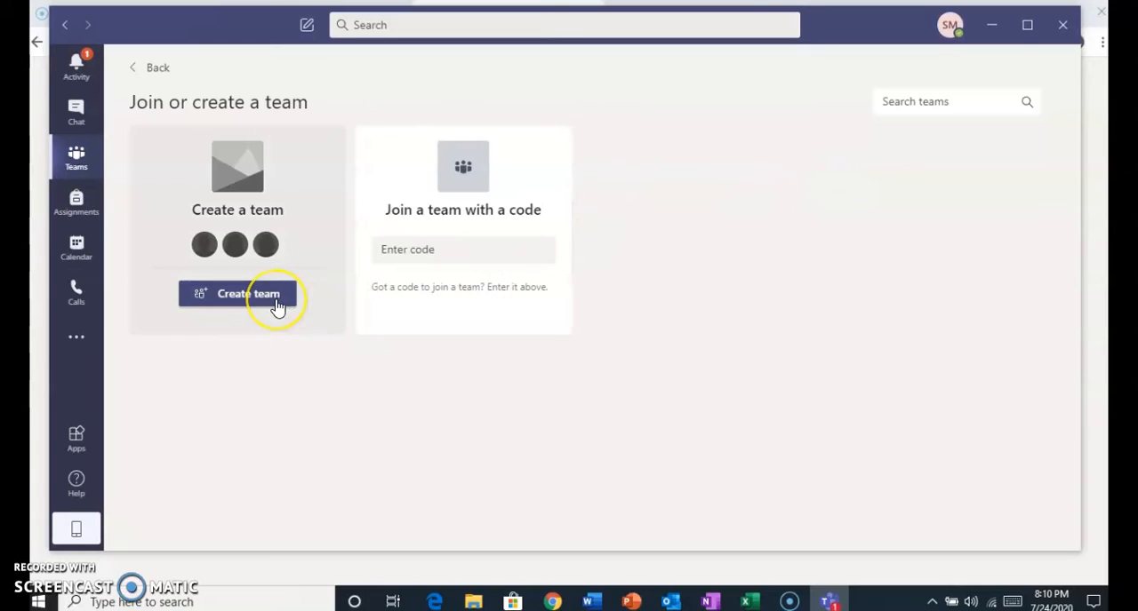
left_click(278, 305)
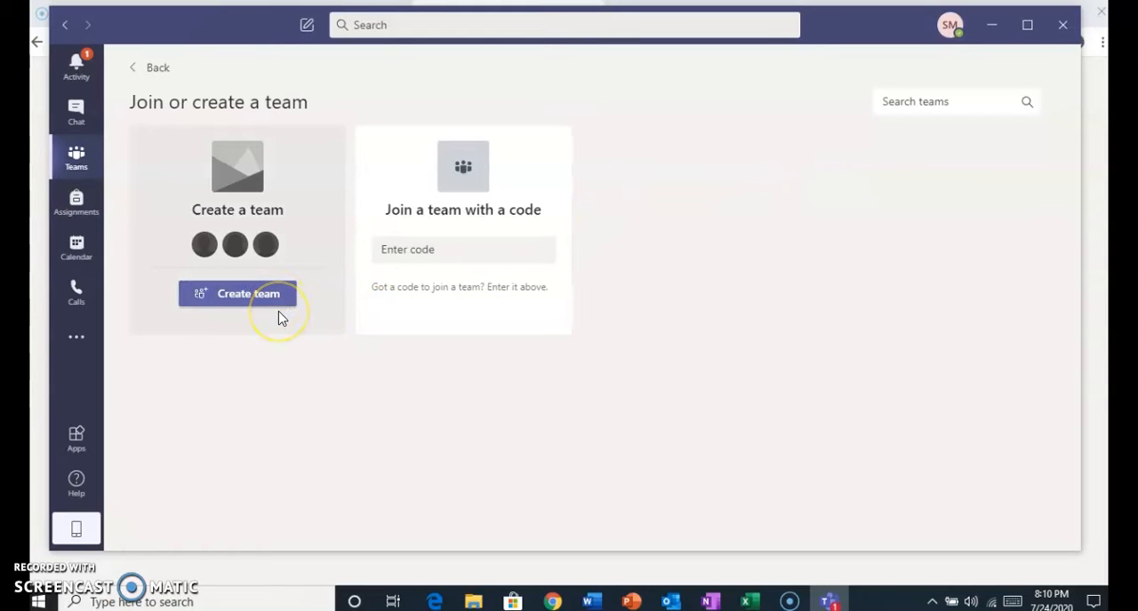
left_click(268, 306)
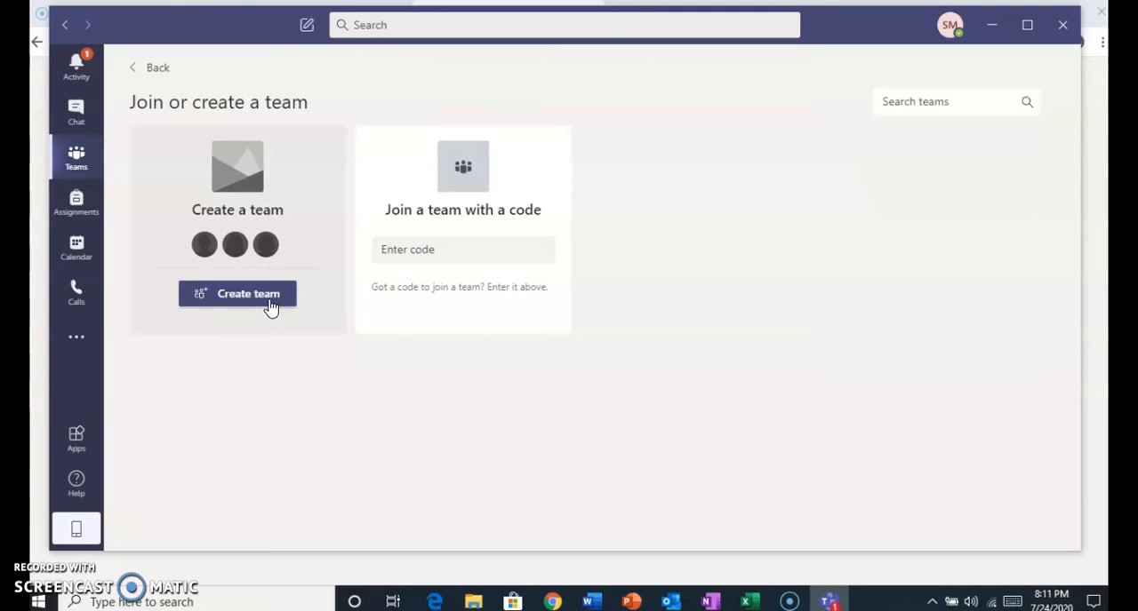
left_click(271, 307)
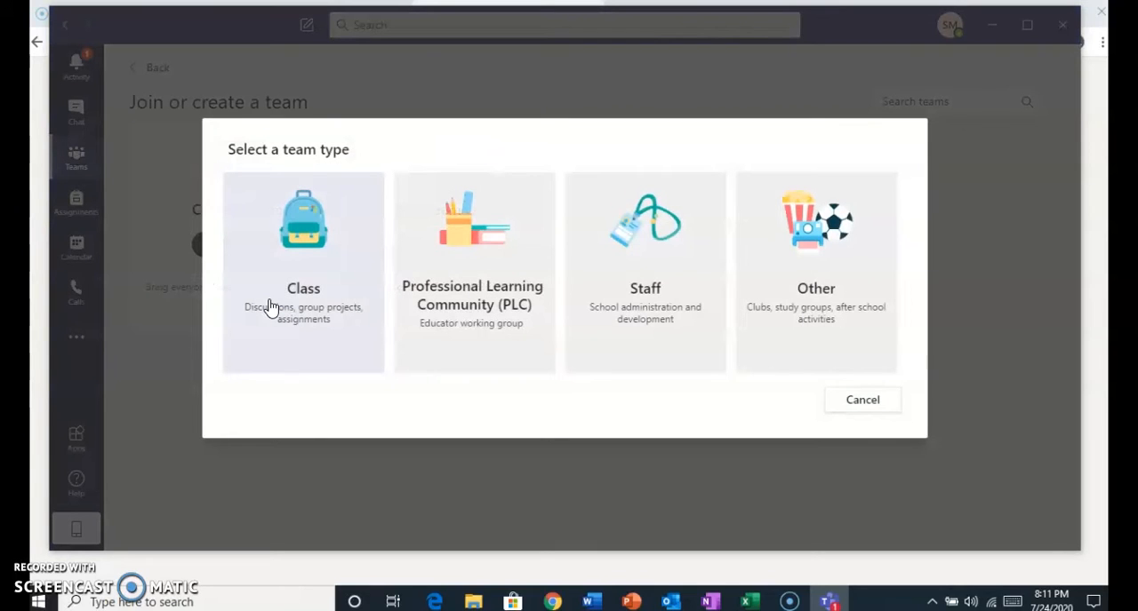
left_click(305, 265)
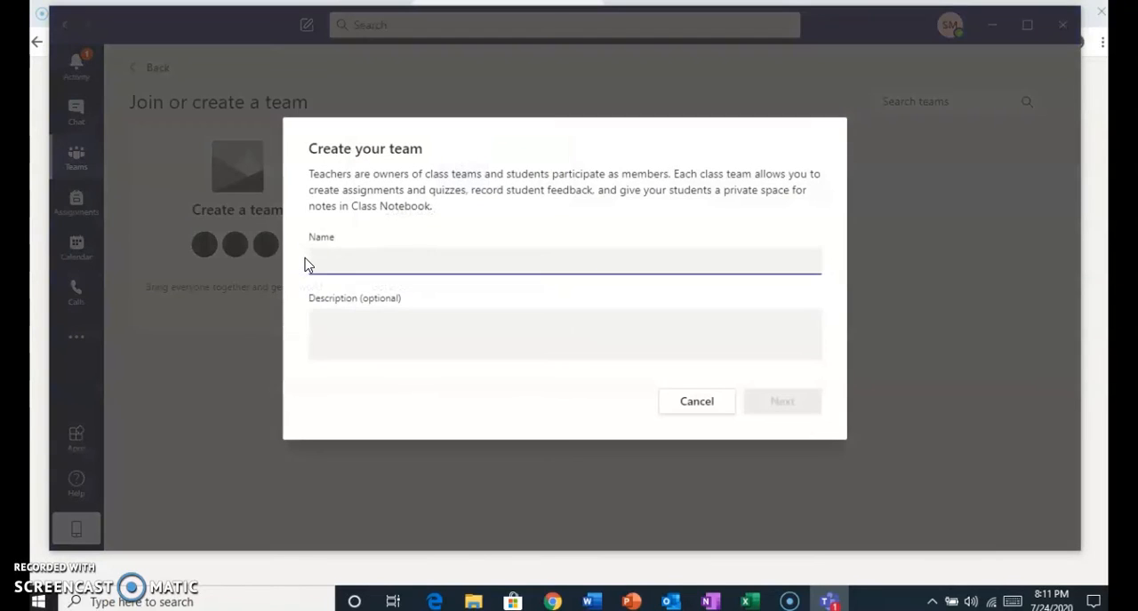
Name the class team B.Sc.(H) Chemistry III Sem and create it without a description.
left_click(335, 259)
type("B.")
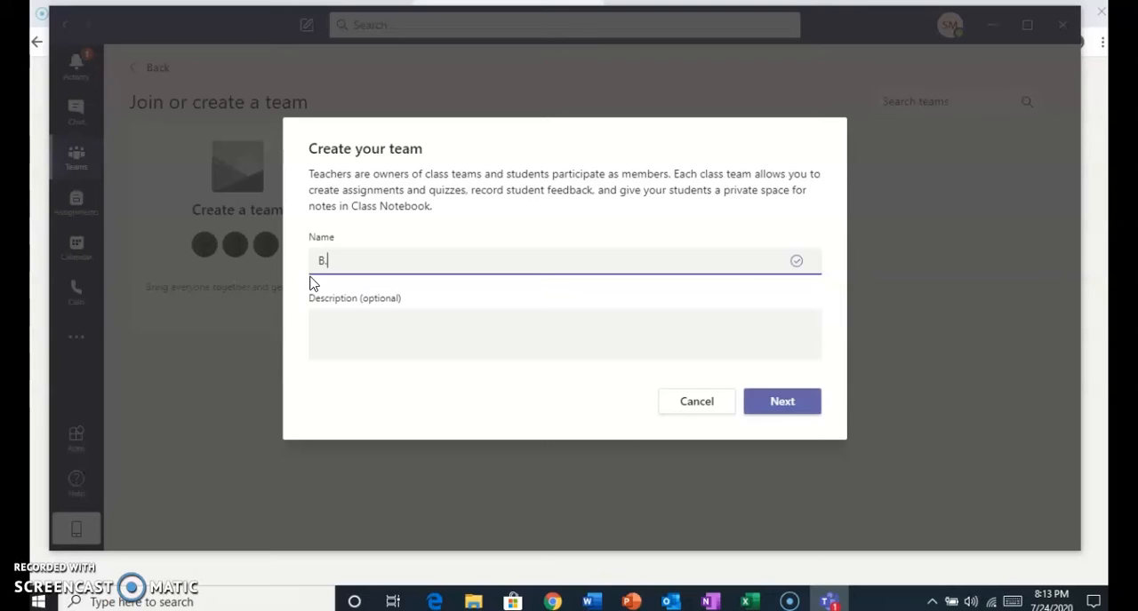
type("Sc.(H) Chemistry III")
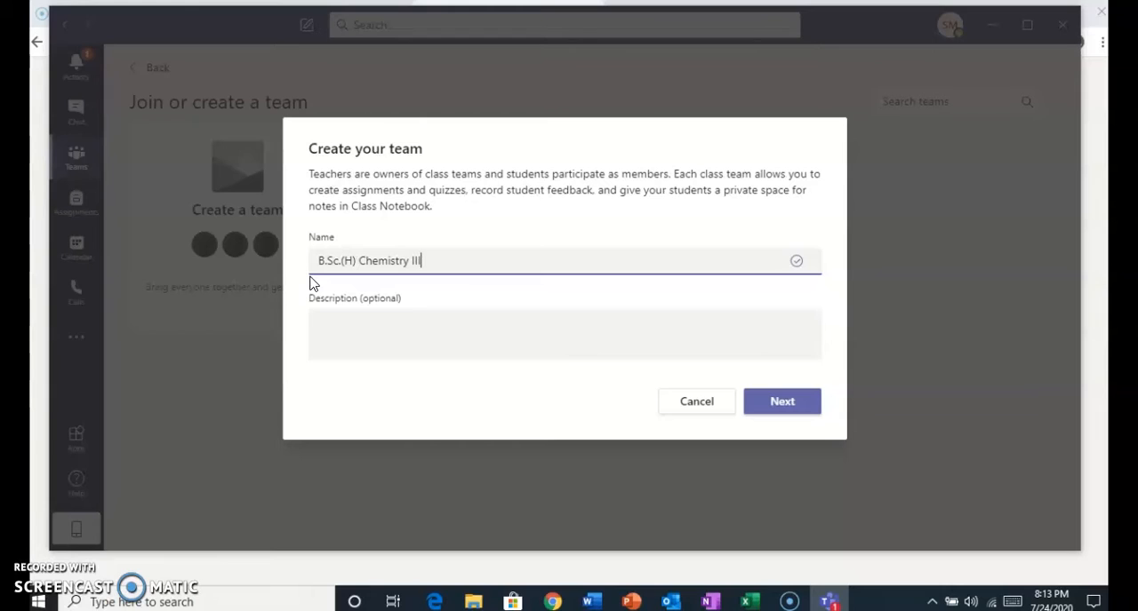
type(" Sem")
left_click(362, 326)
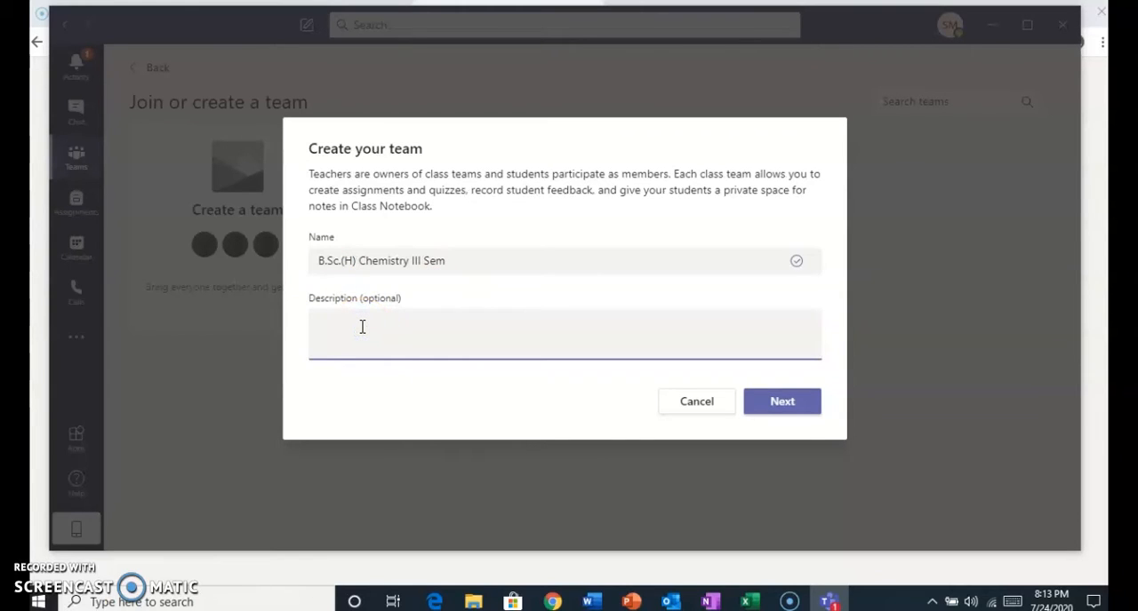
left_click(780, 405)
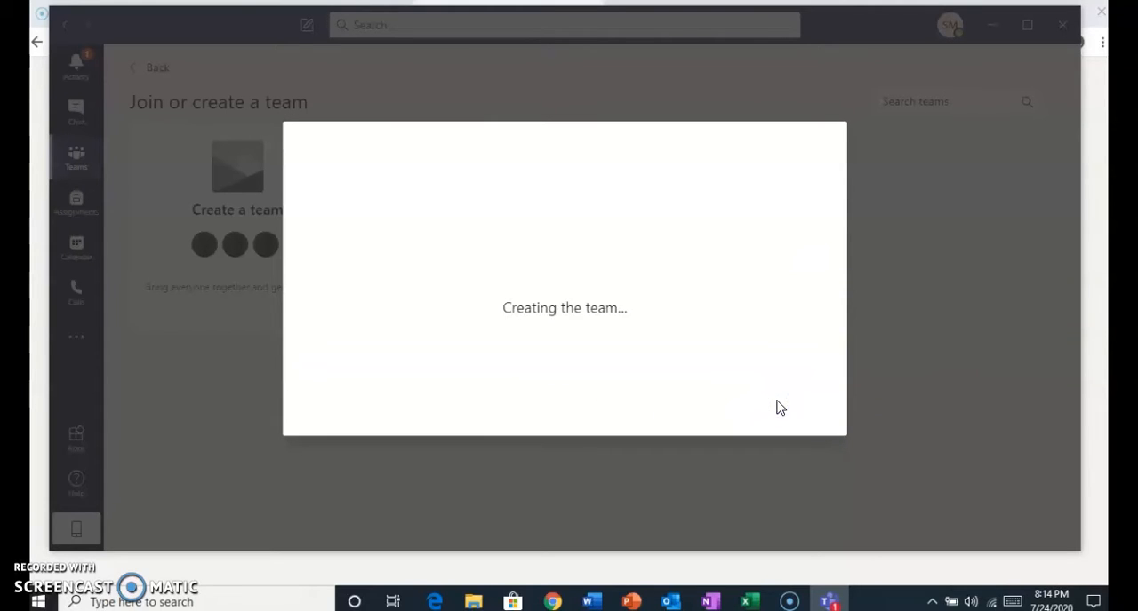
left_click(684, 508)
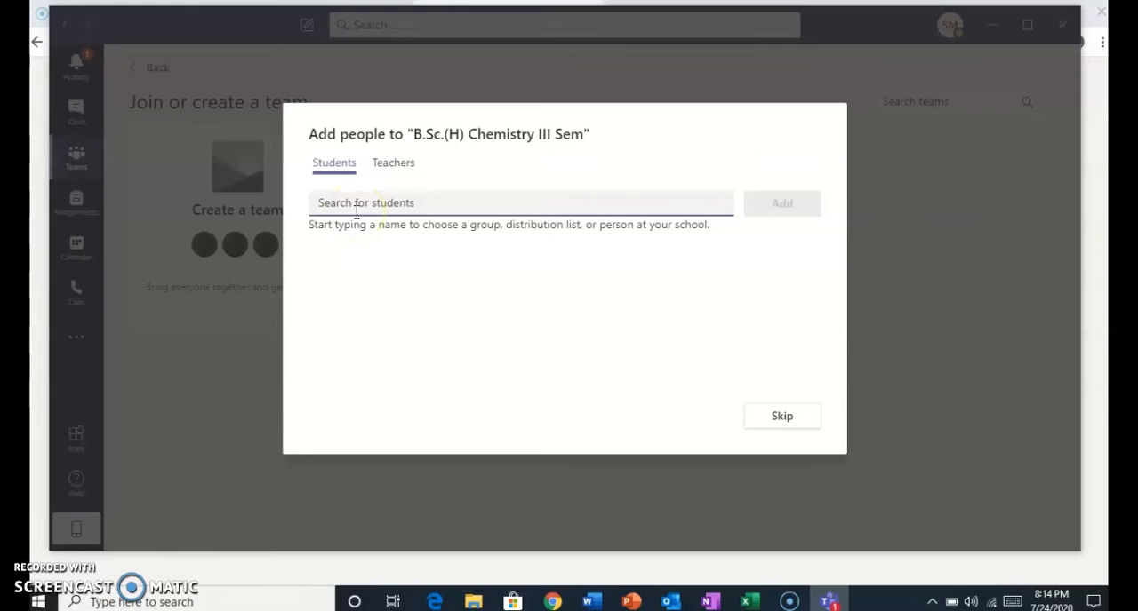
Search for and select two students by name to add to the team.
type("Ajay")
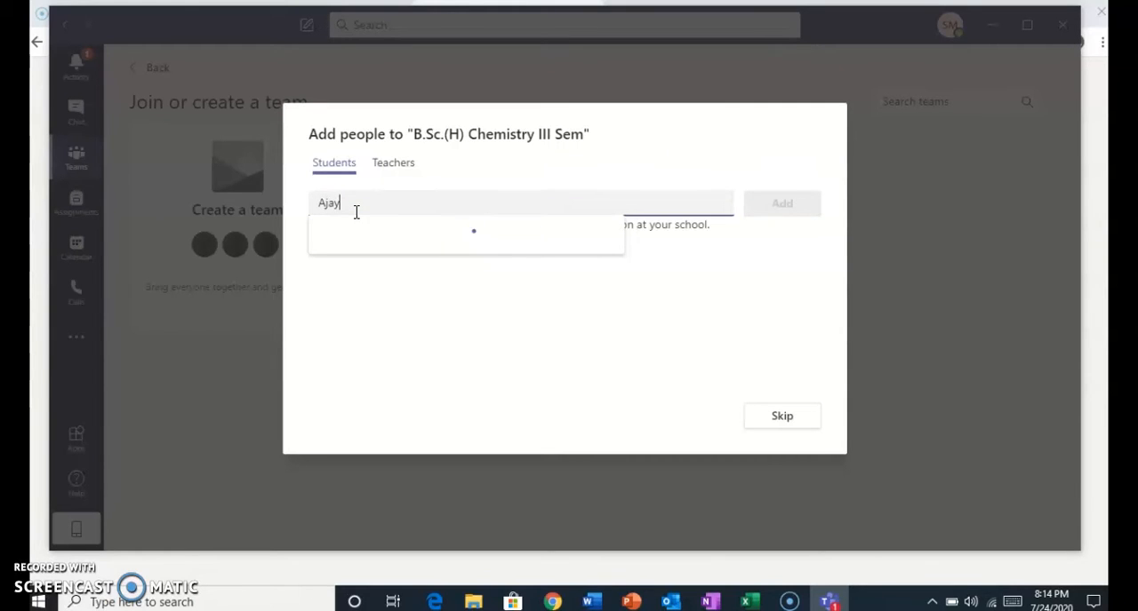
left_click(390, 262)
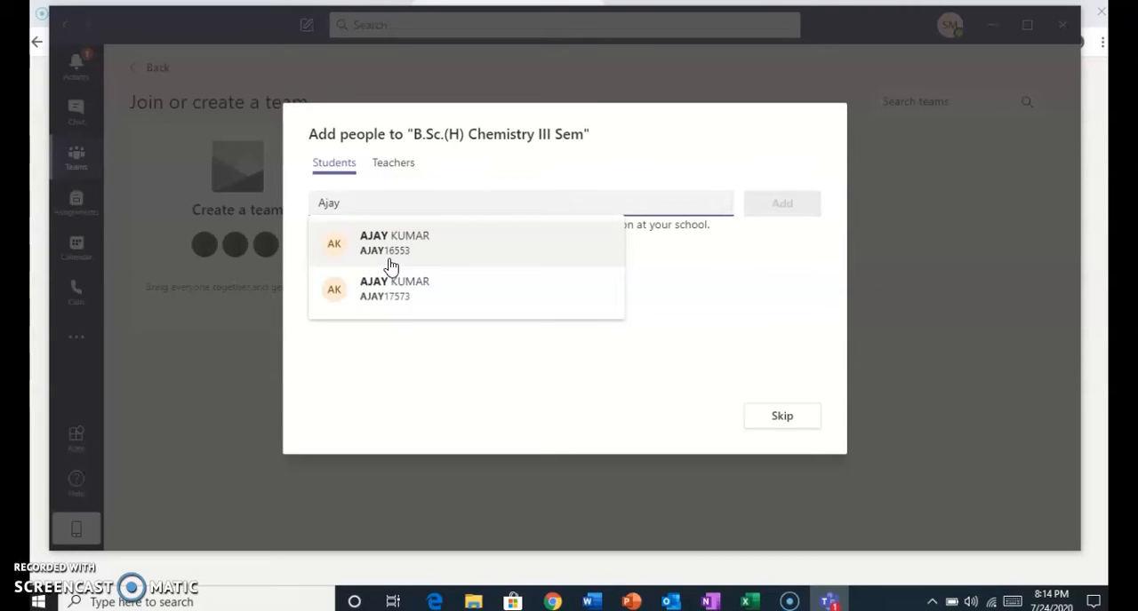
left_click(394, 307)
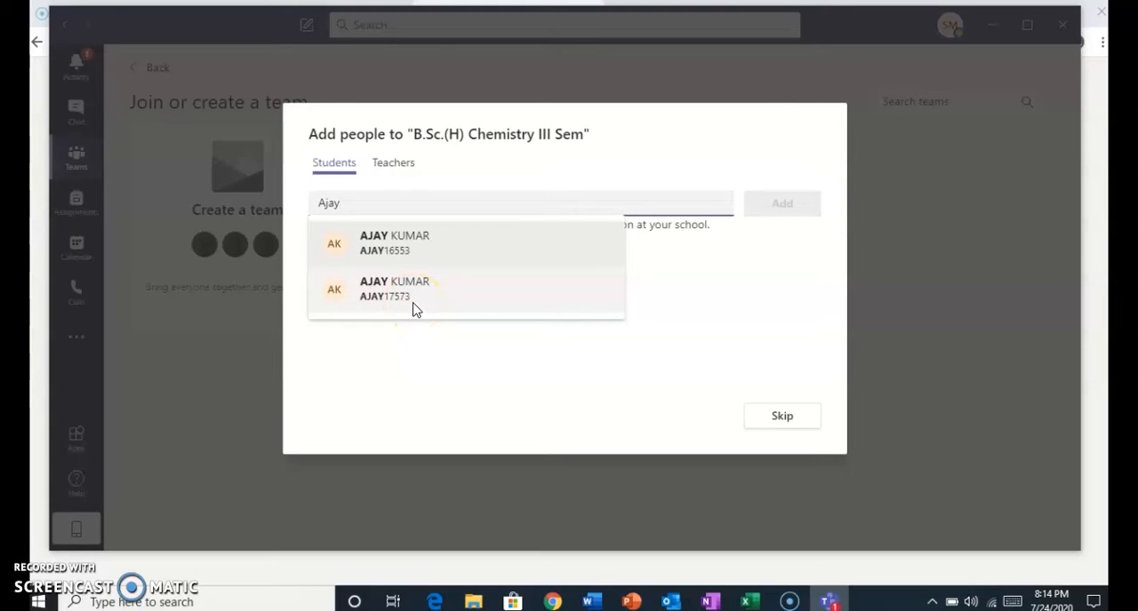
left_click(419, 242)
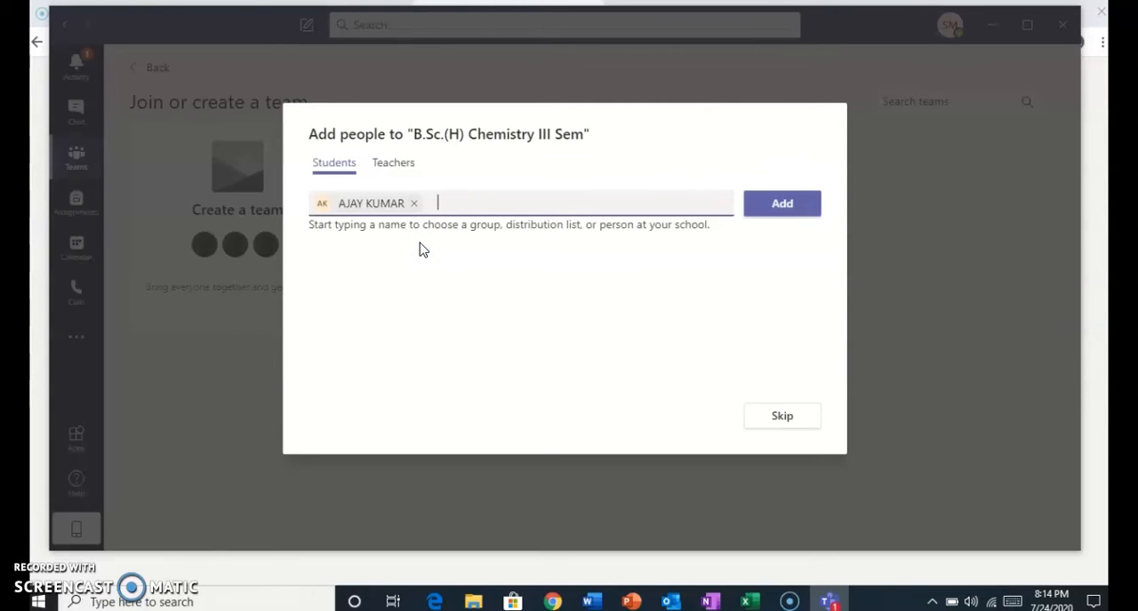
type("Arun")
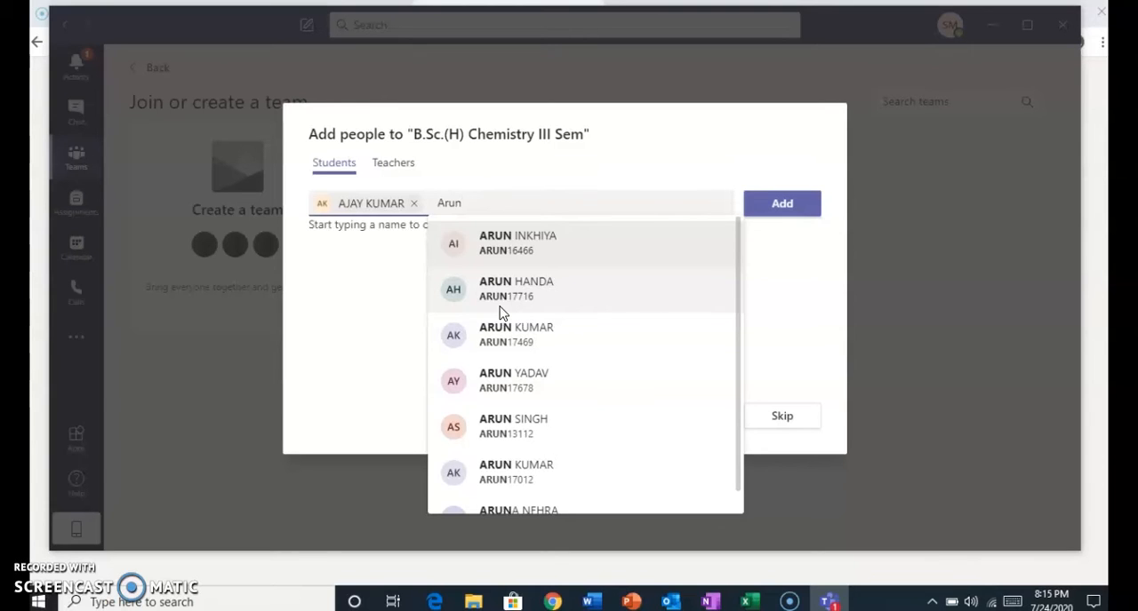
left_click(500, 312)
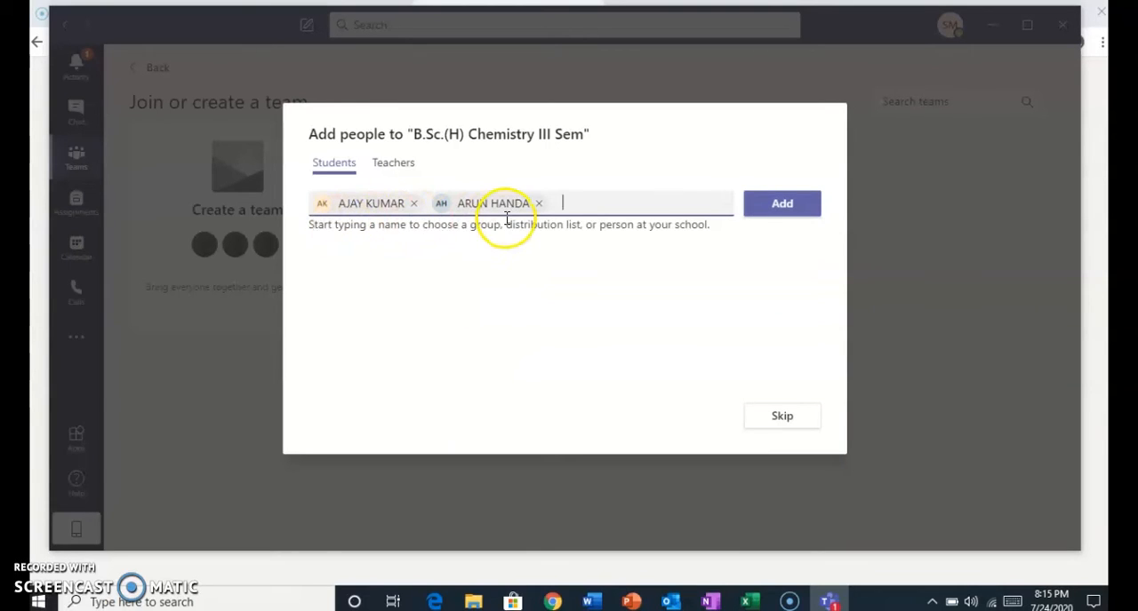
Search for a teacher by name and add them as a teacher of the team.
left_click(391, 166)
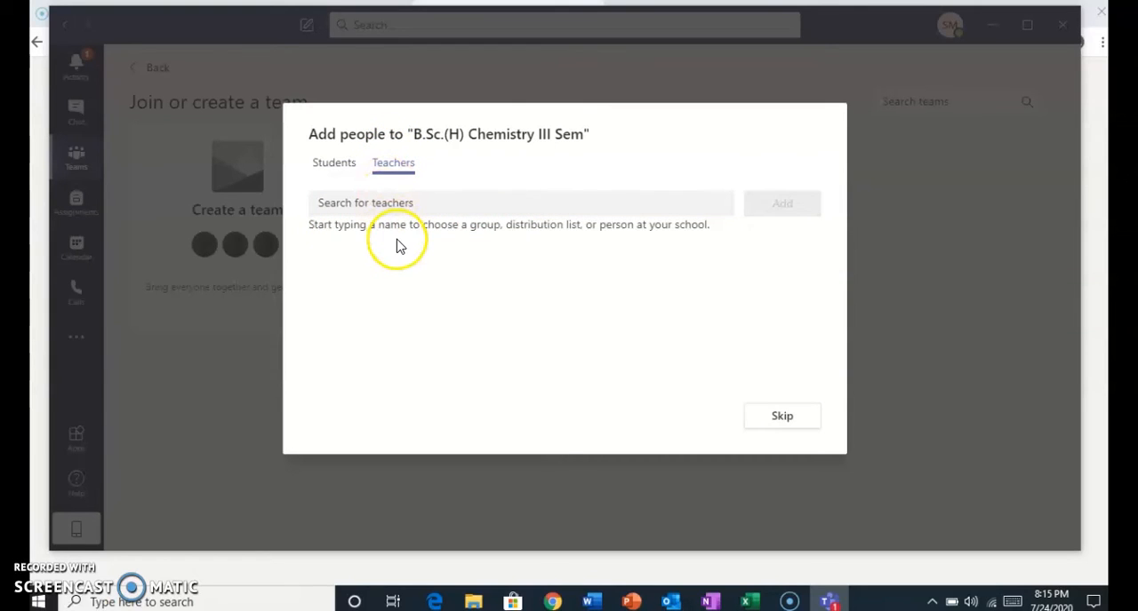
left_click(381, 204)
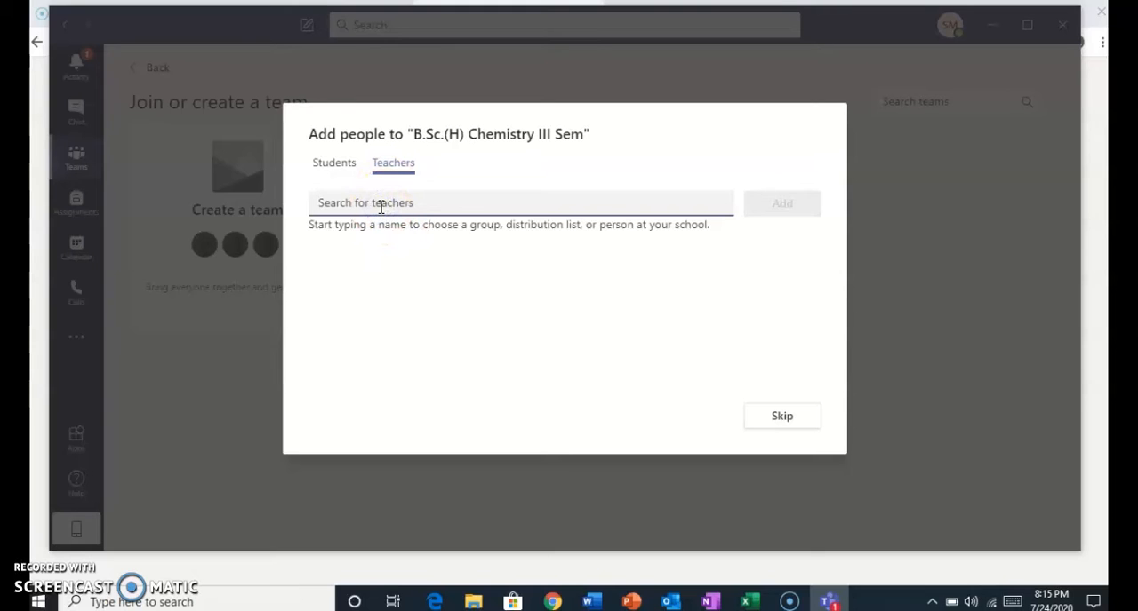
type("Sa")
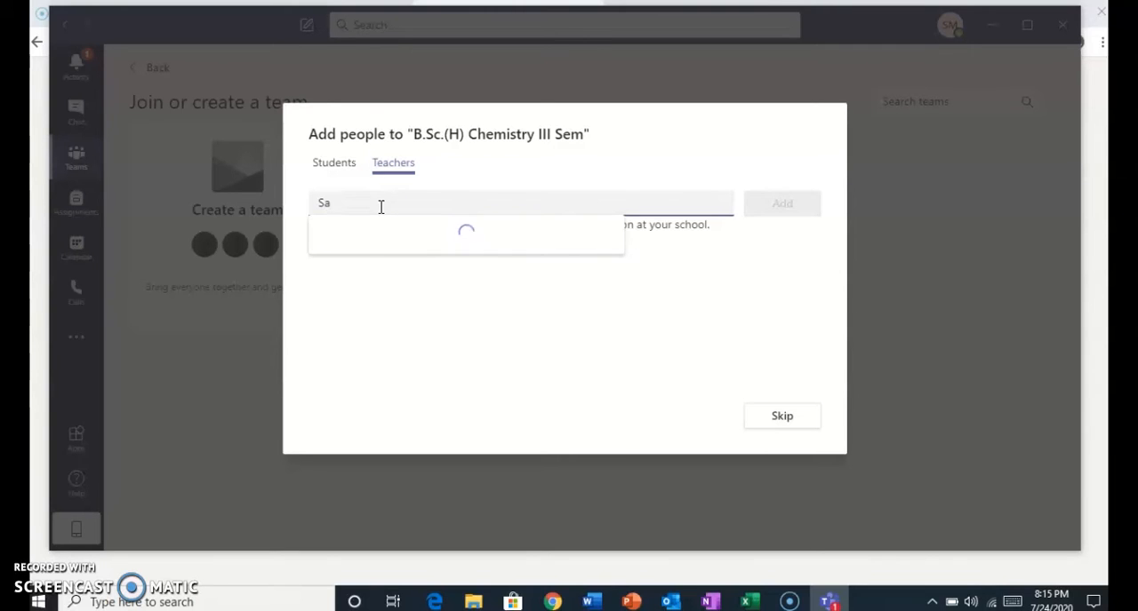
left_click(379, 207)
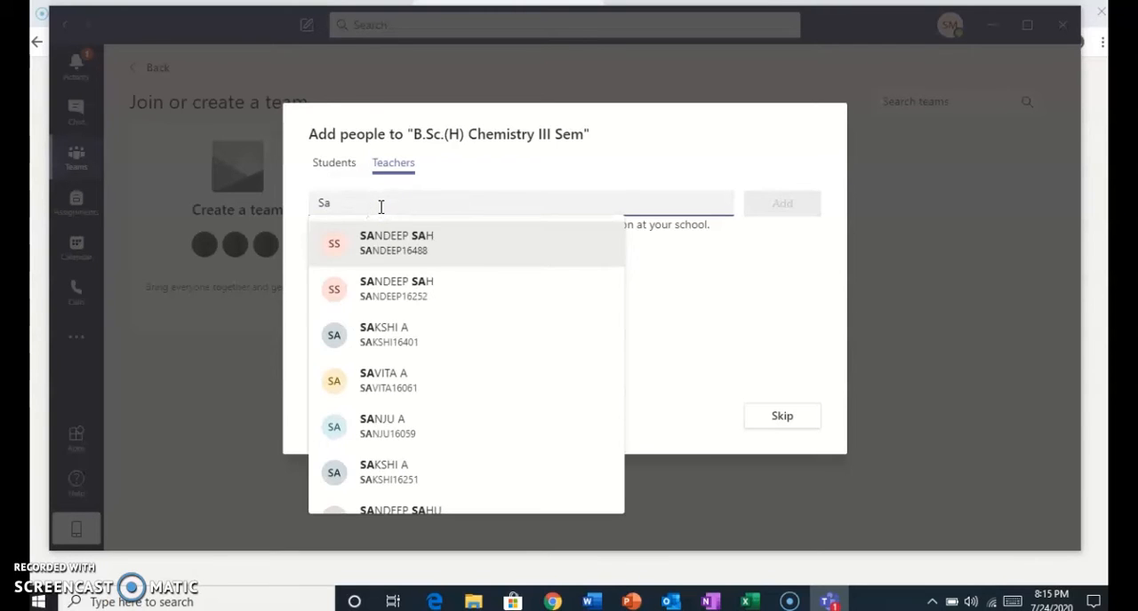
type("ngee")
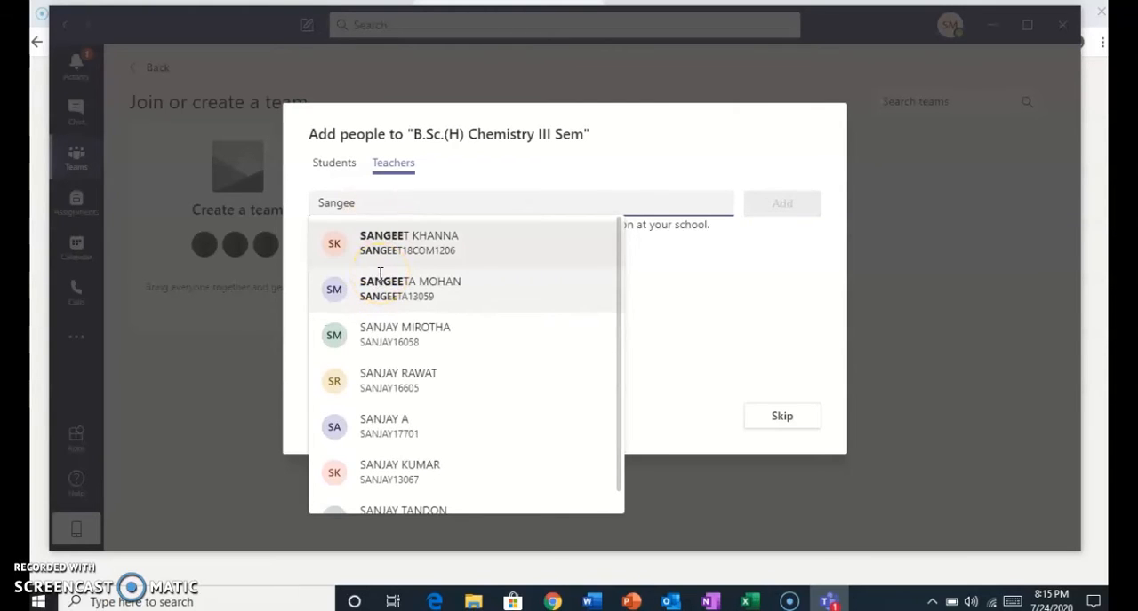
type("ta")
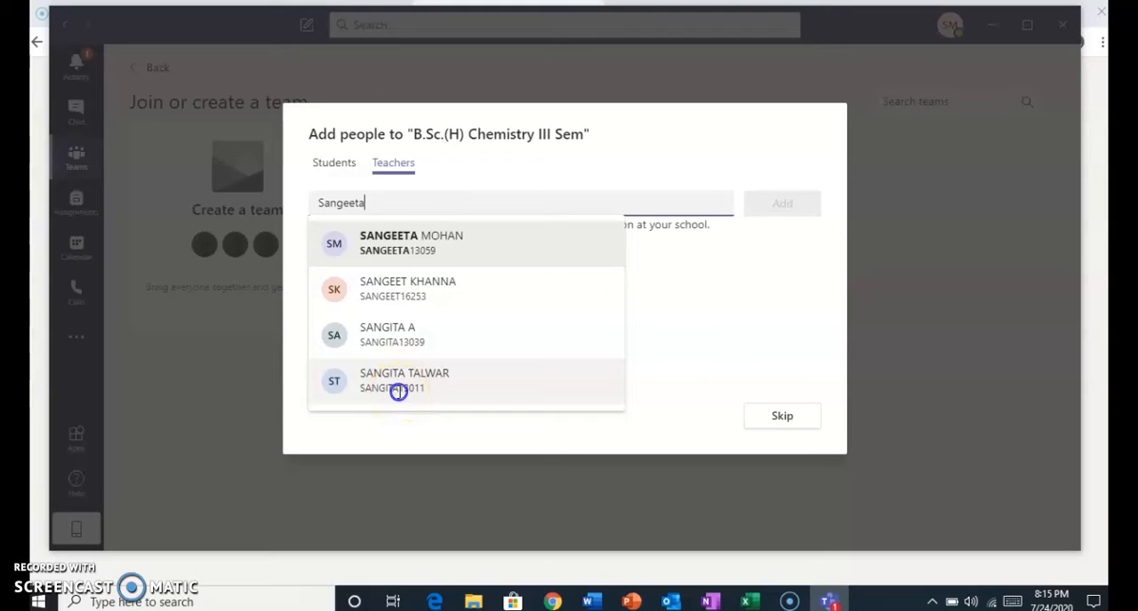
left_click(399, 392)
left_click(789, 205)
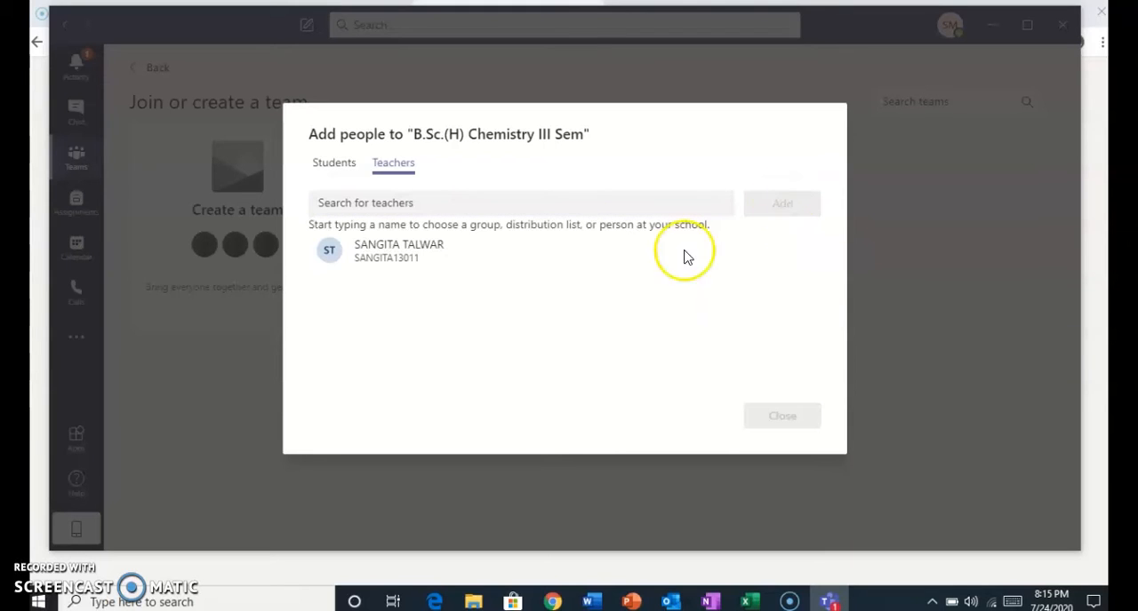
Add the two selected students to the team, check the teacher list, and close the add-people dialog.
left_click(322, 161)
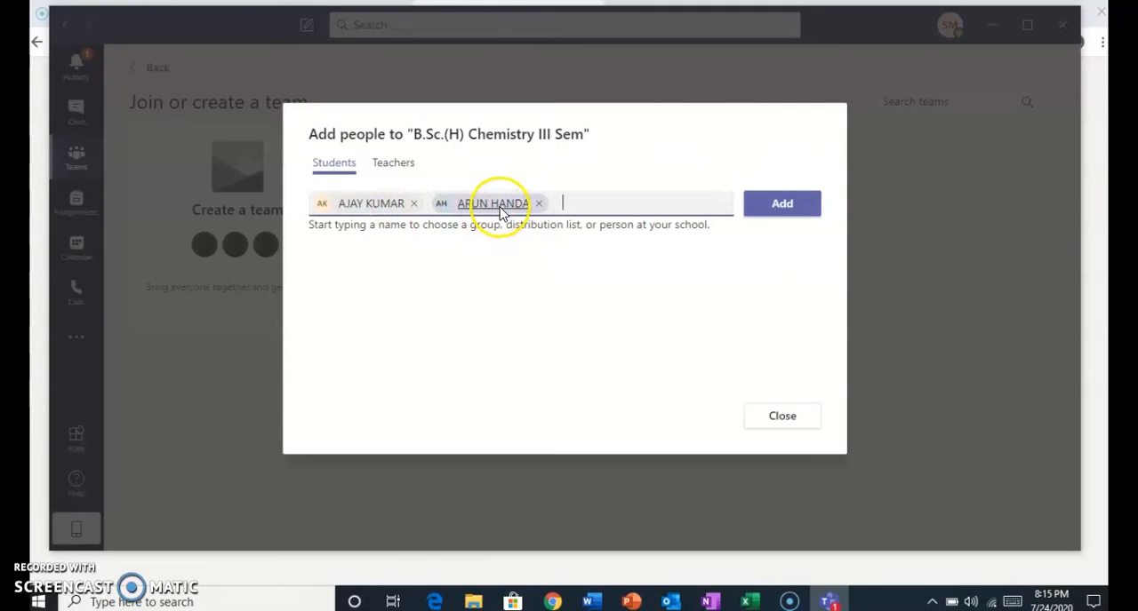
mouse_move(513, 201)
left_click(797, 209)
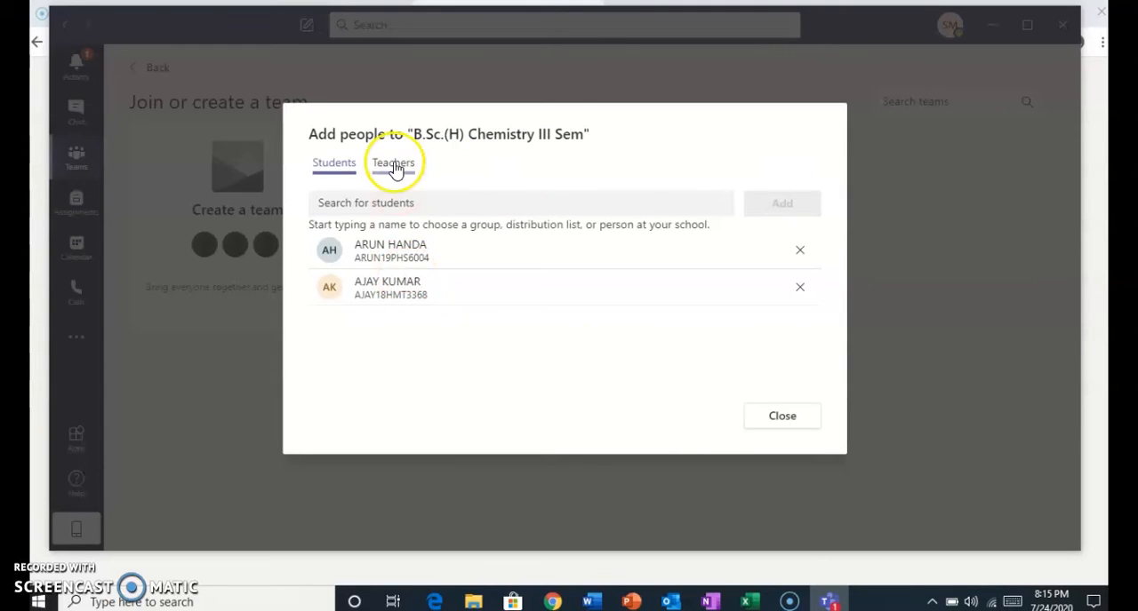
left_click(393, 165)
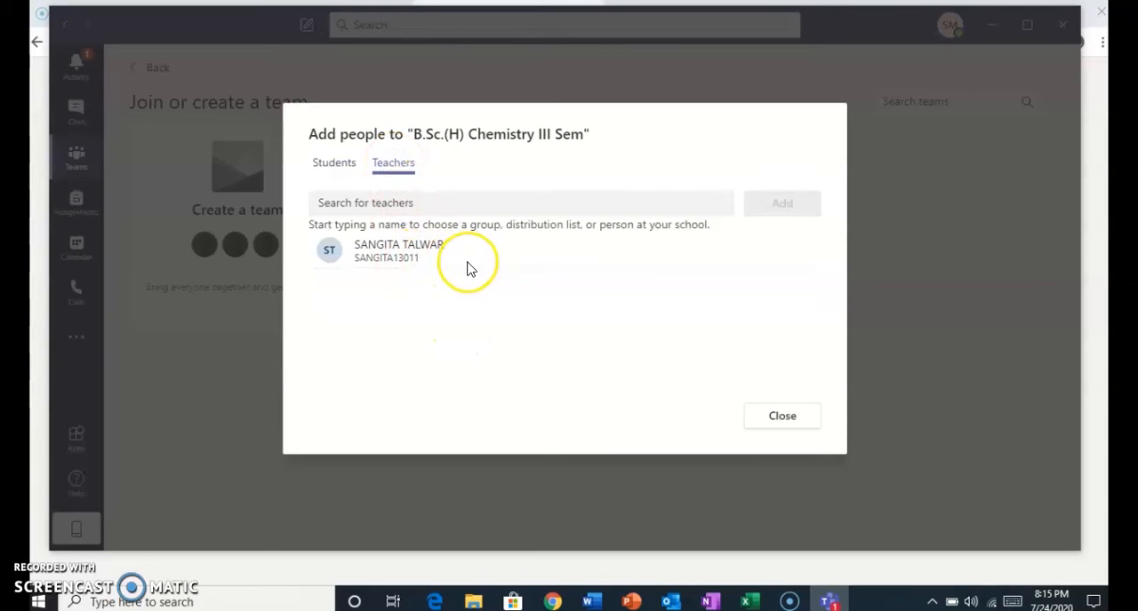
left_click(775, 415)
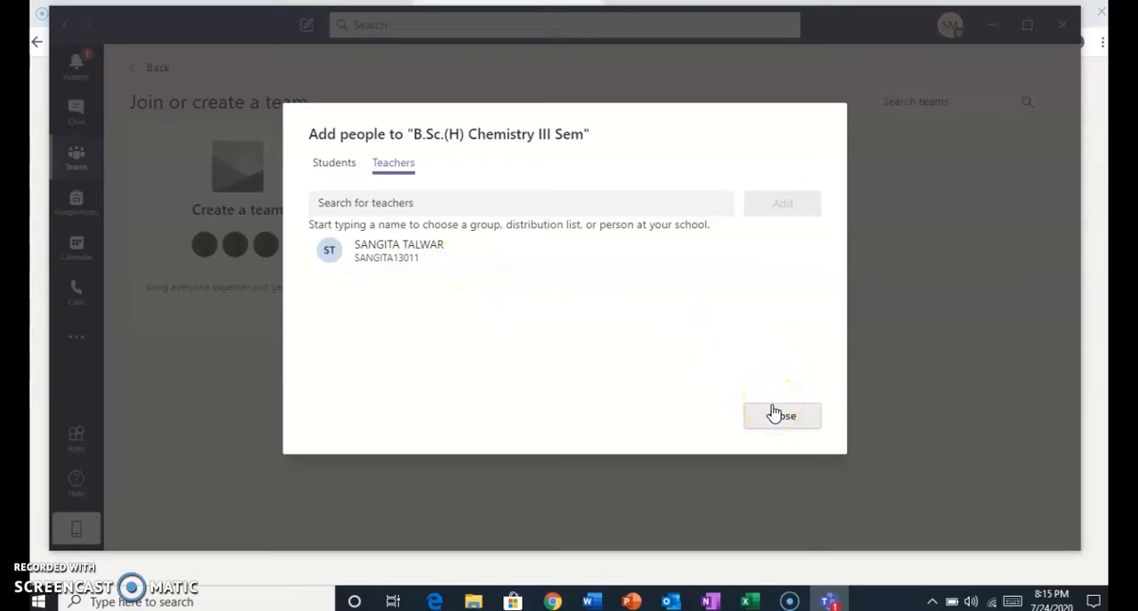
left_click(775, 414)
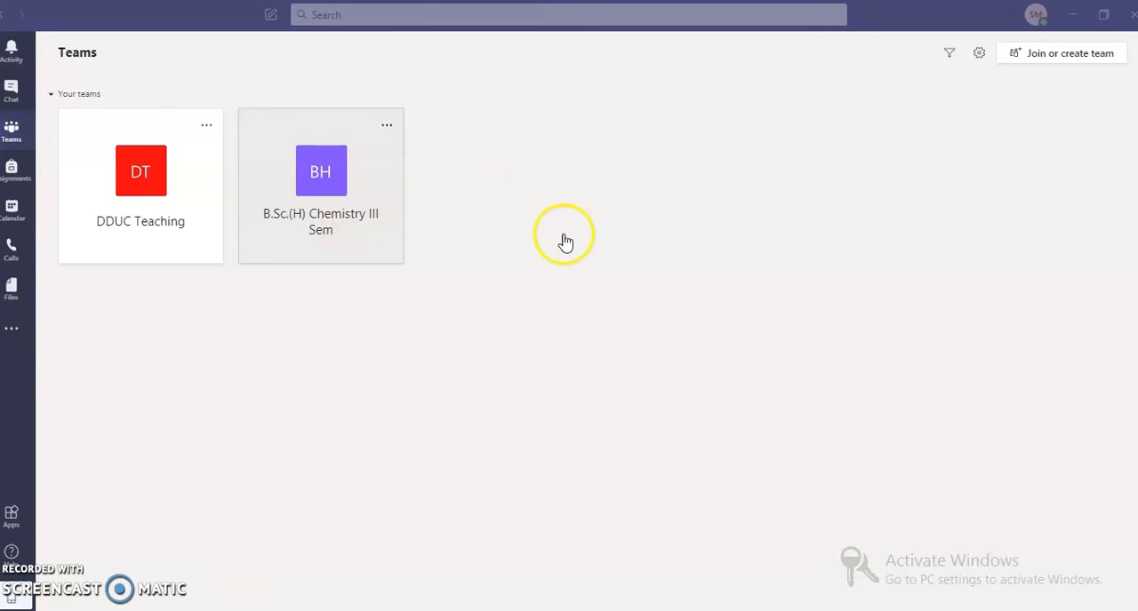
Open the B.Sc.(H) Chemistry III Sem team and its General channel.
left_click(338, 192)
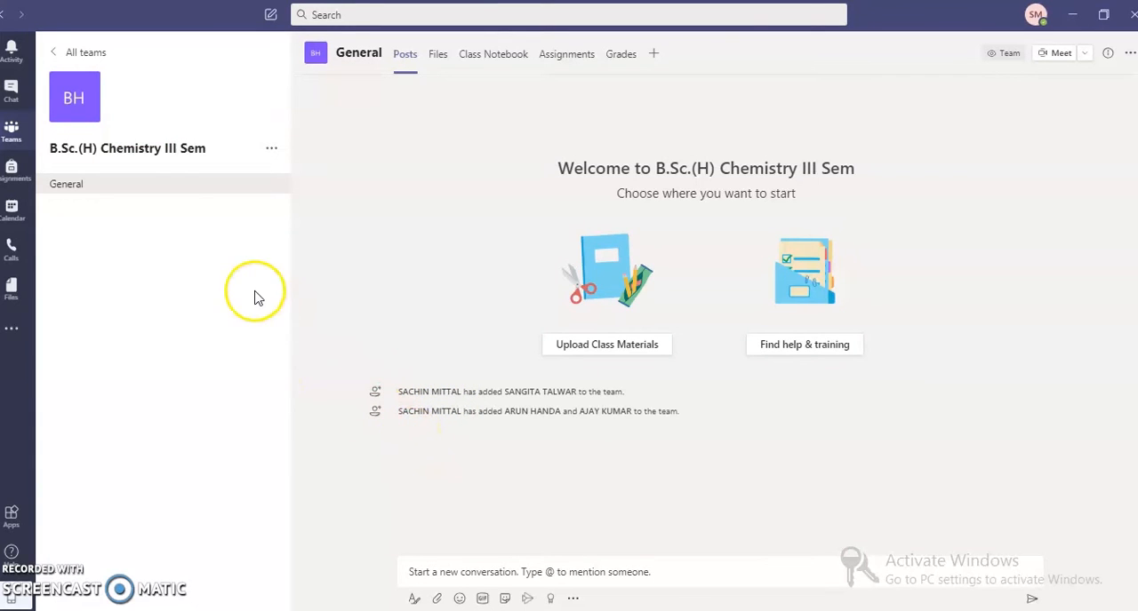
mouse_move(89, 111)
left_click(112, 180)
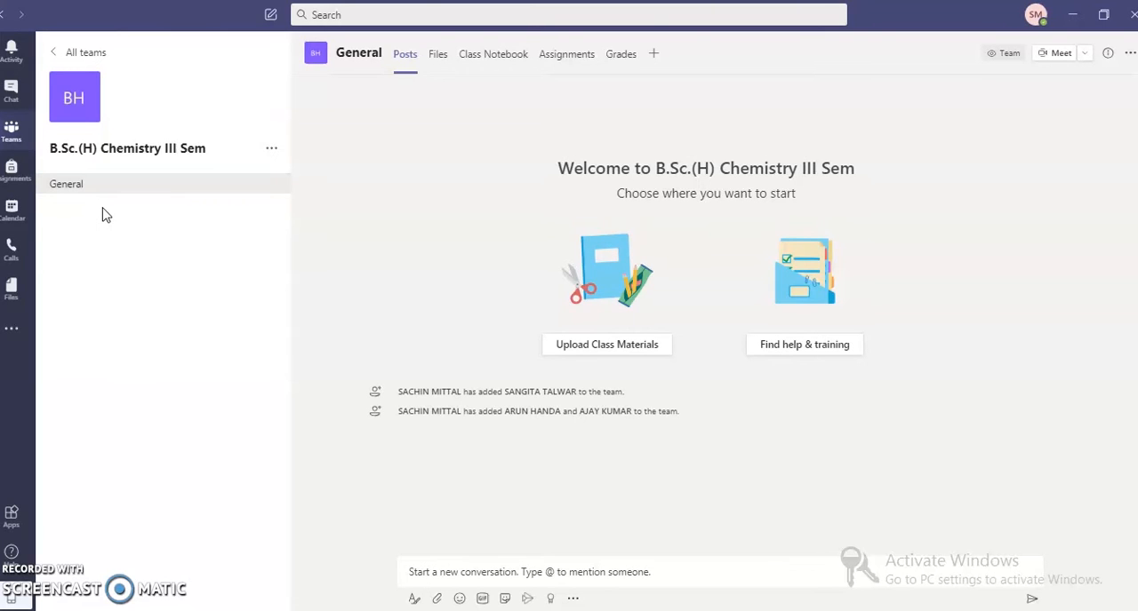
Add a standard channel named Inorganic Chemistry to the team and open it.
left_click(272, 150)
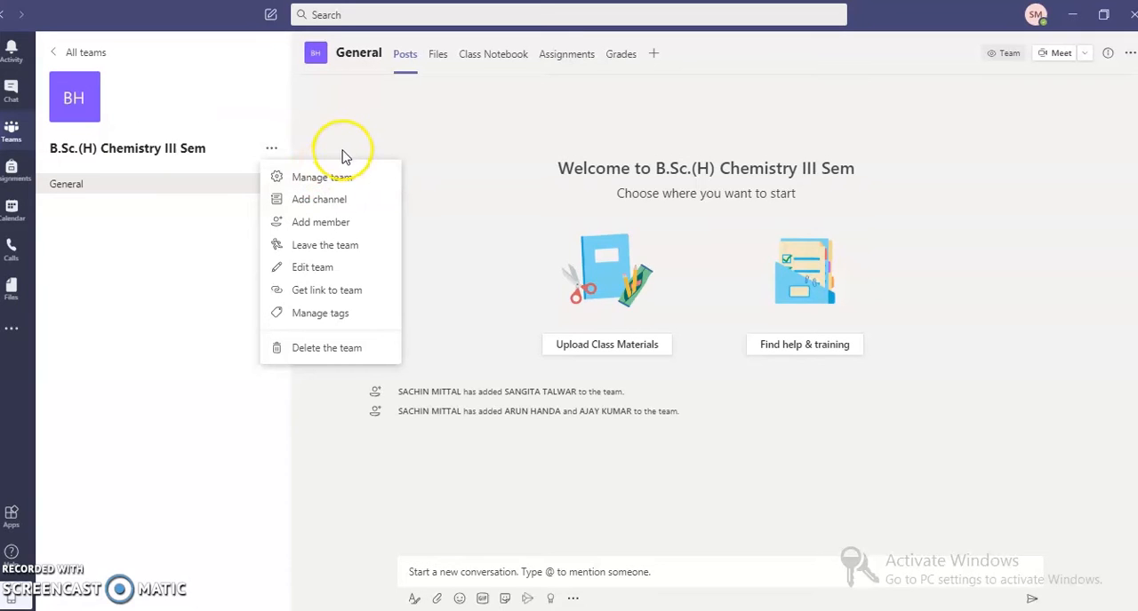
left_click(329, 202)
left_click(415, 210)
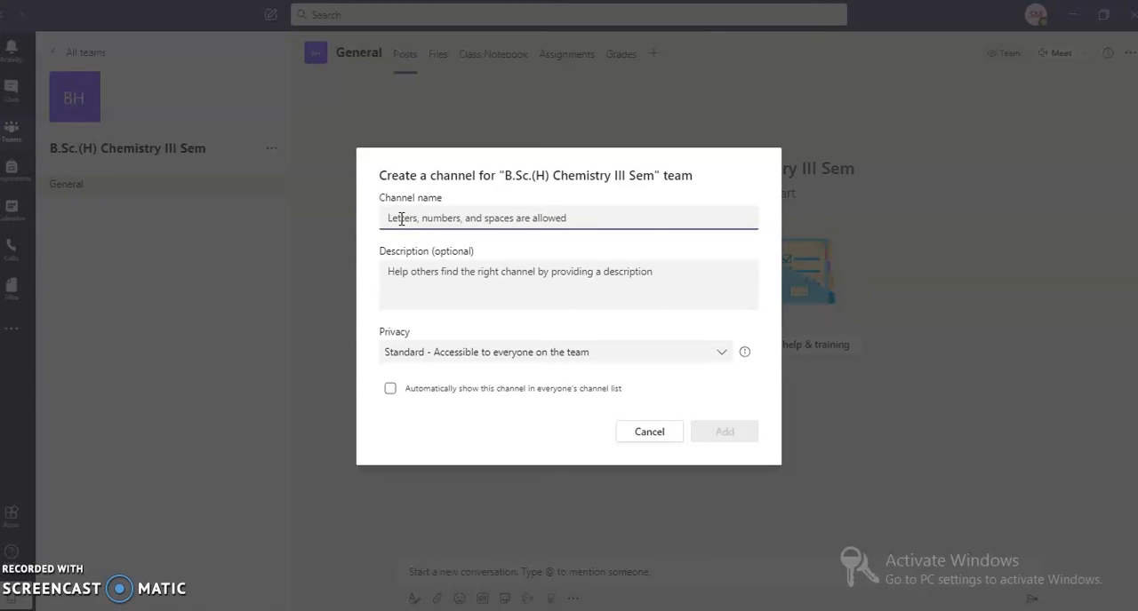
type("Inorganic Chemistry")
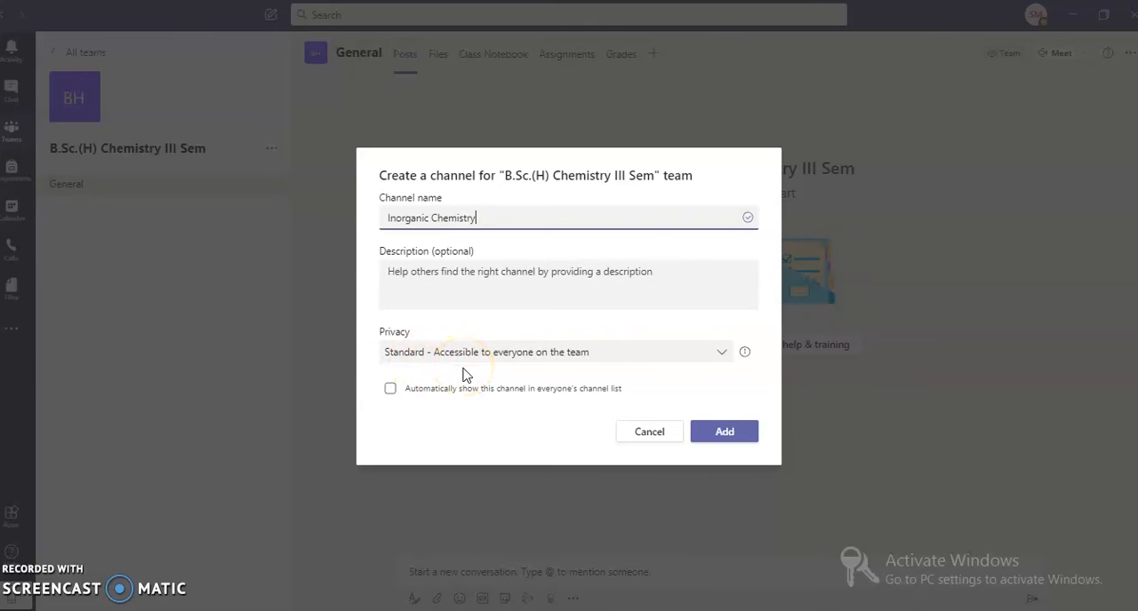
left_click(716, 437)
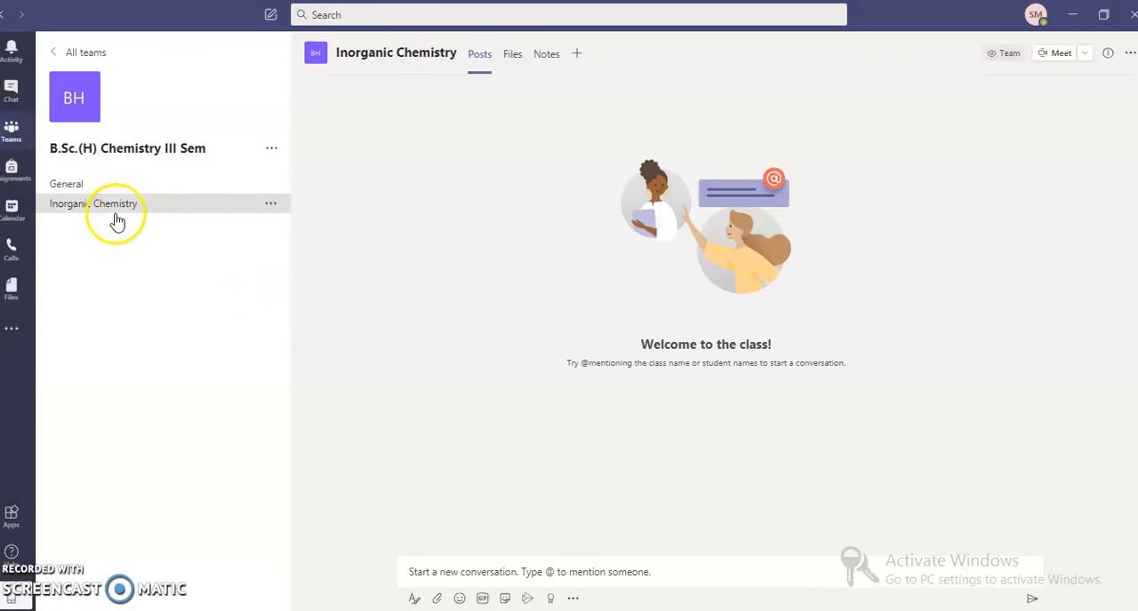
left_click(120, 206)
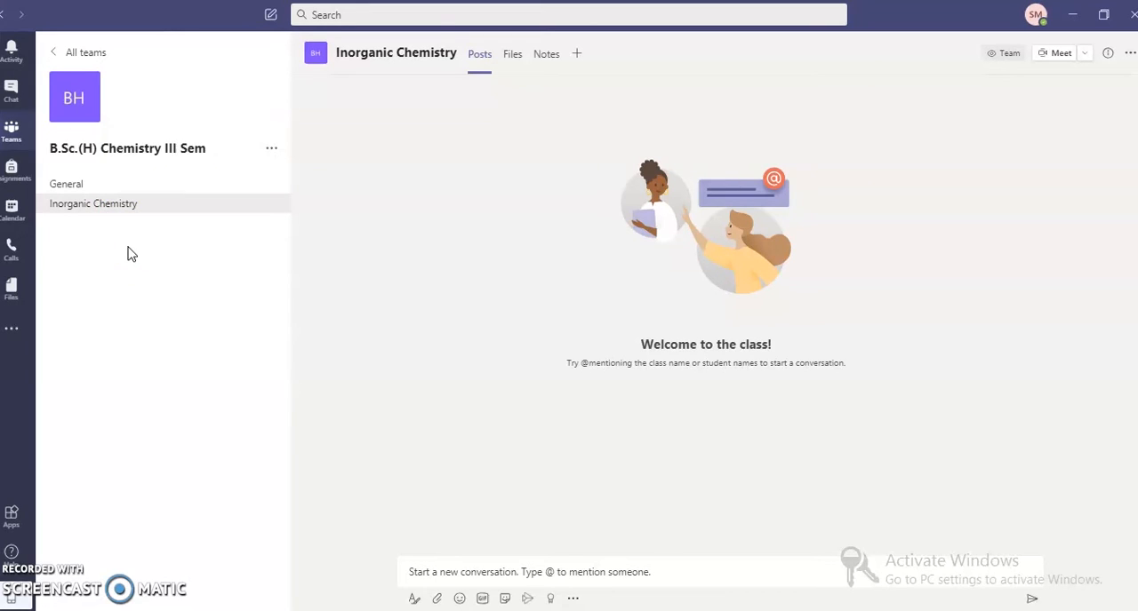
Open the General channel and post the message "Welcome to the class Team".
left_click(127, 203)
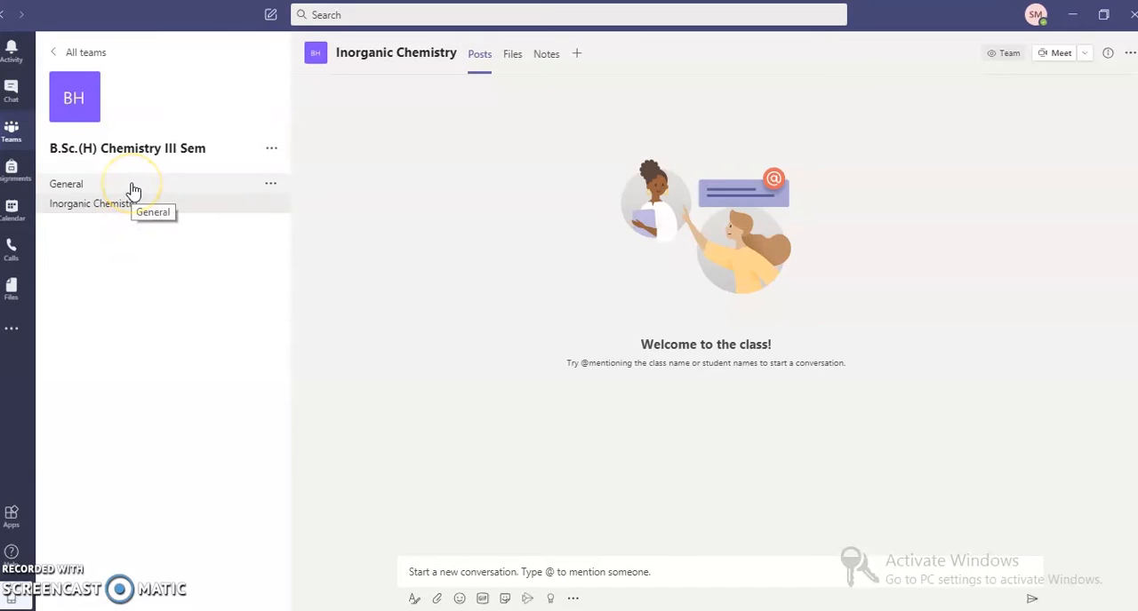
left_click(131, 187)
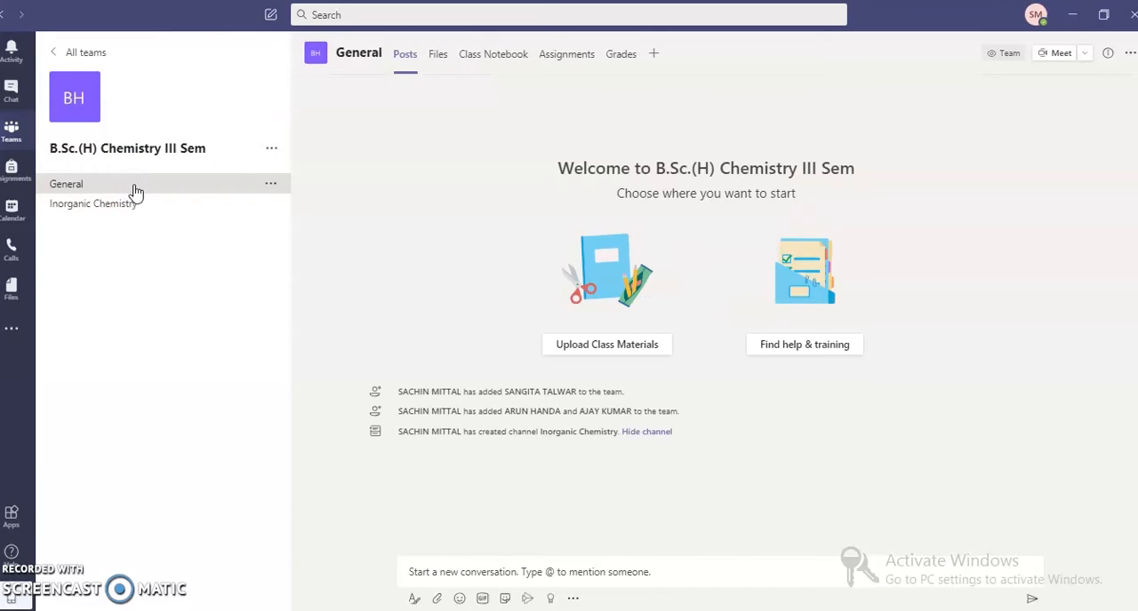
left_click(136, 189)
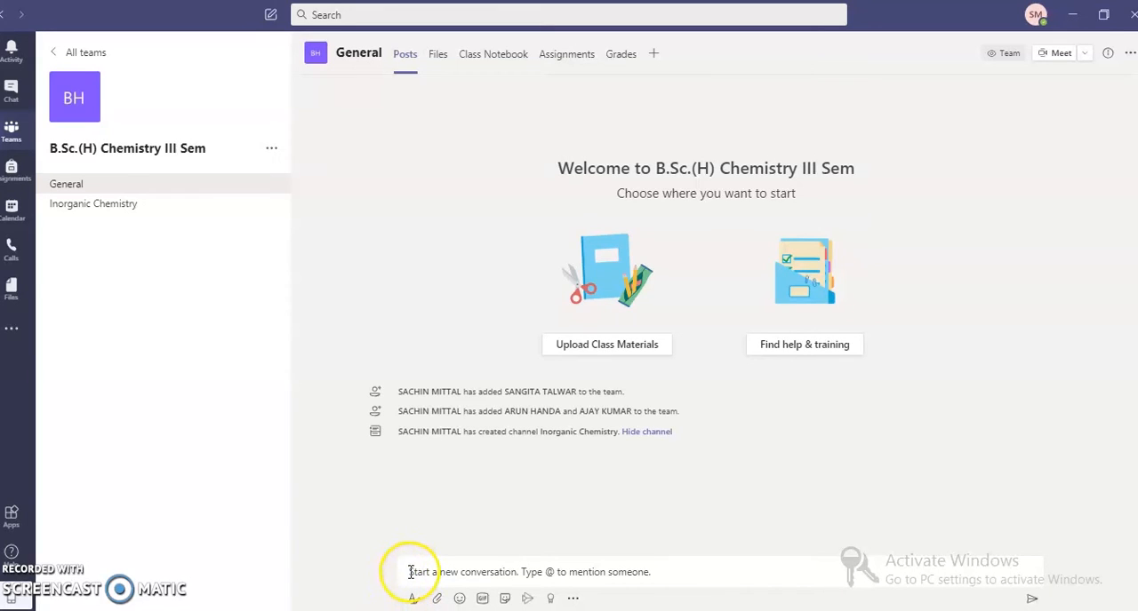
left_click(411, 572)
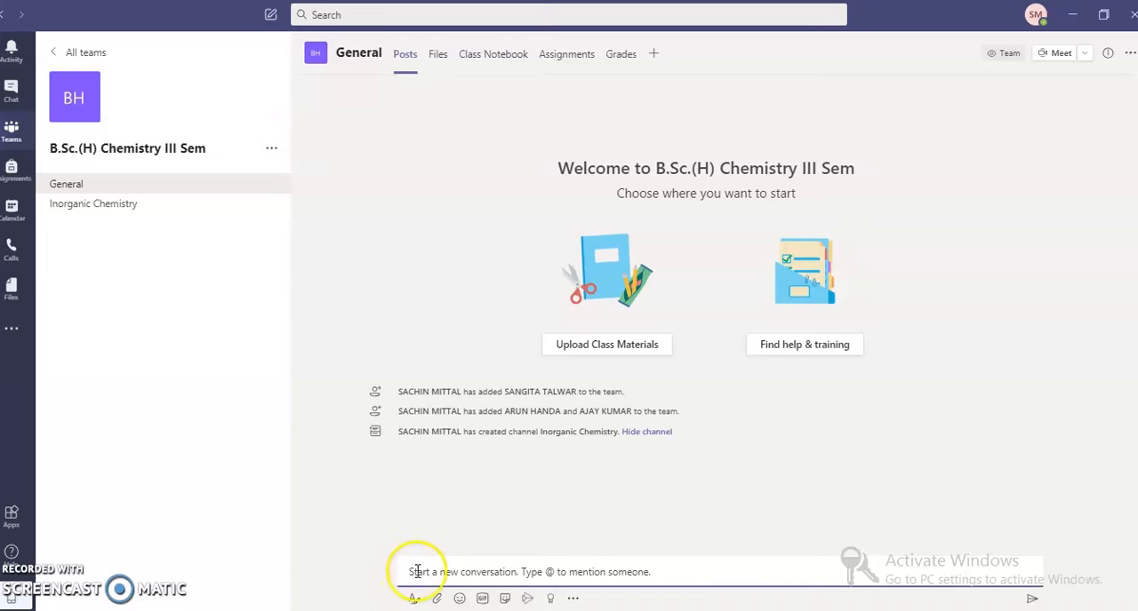
type("We")
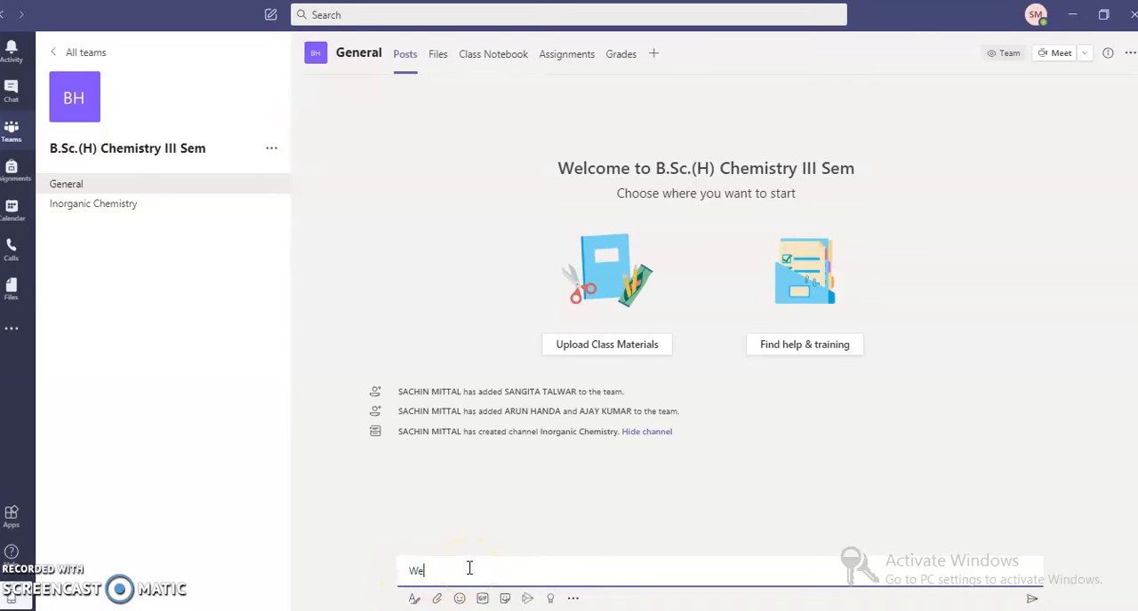
type("lcome to the class Team")
key("Return")
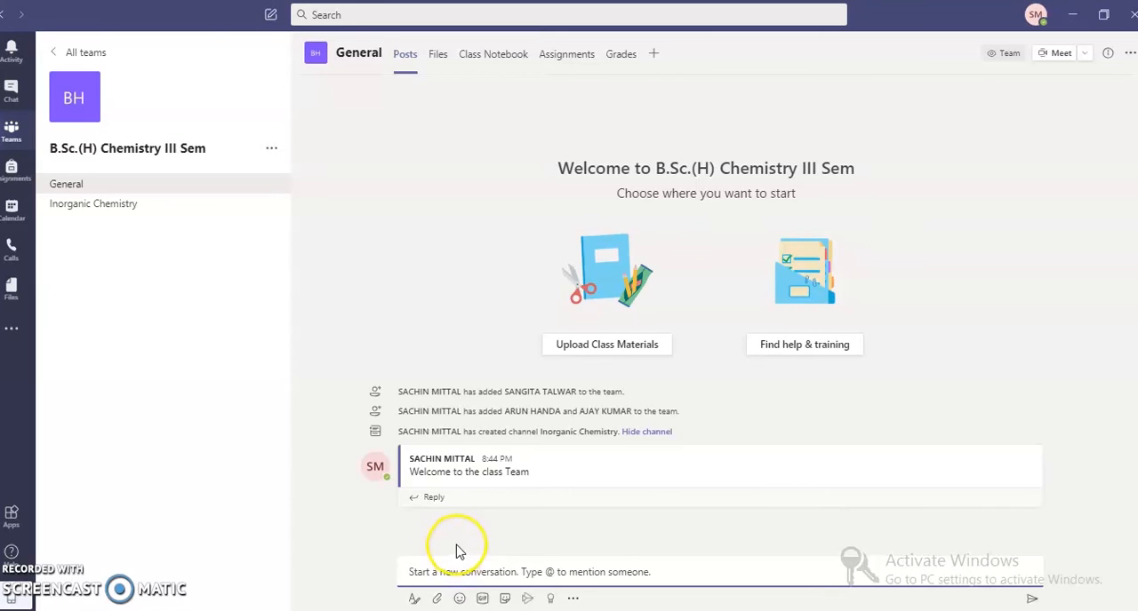
mouse_move(470, 488)
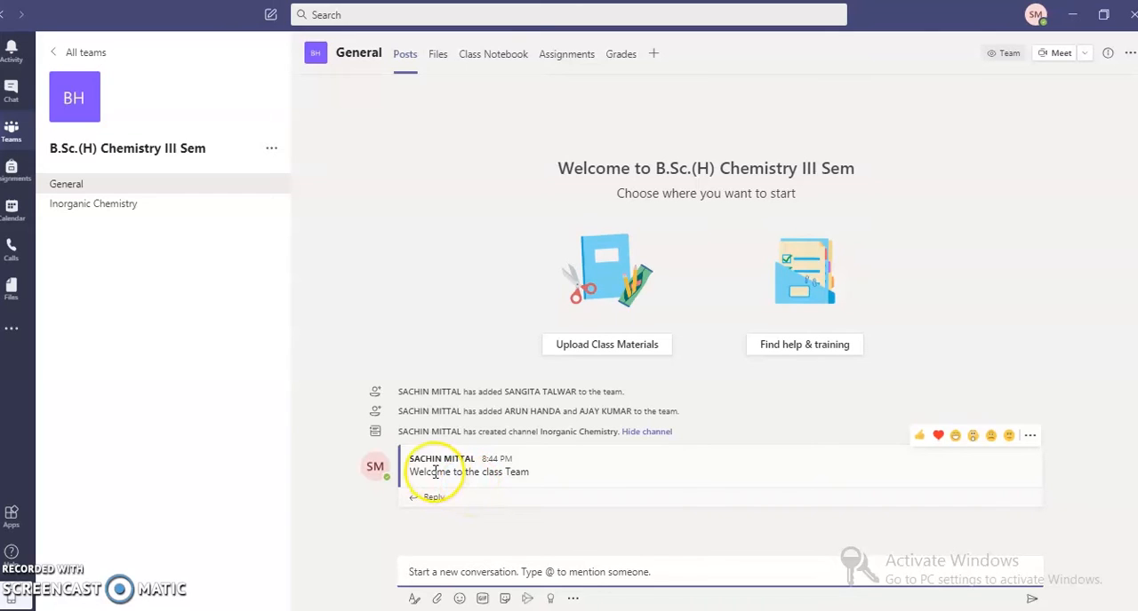
left_click_drag(410, 460, 536, 492)
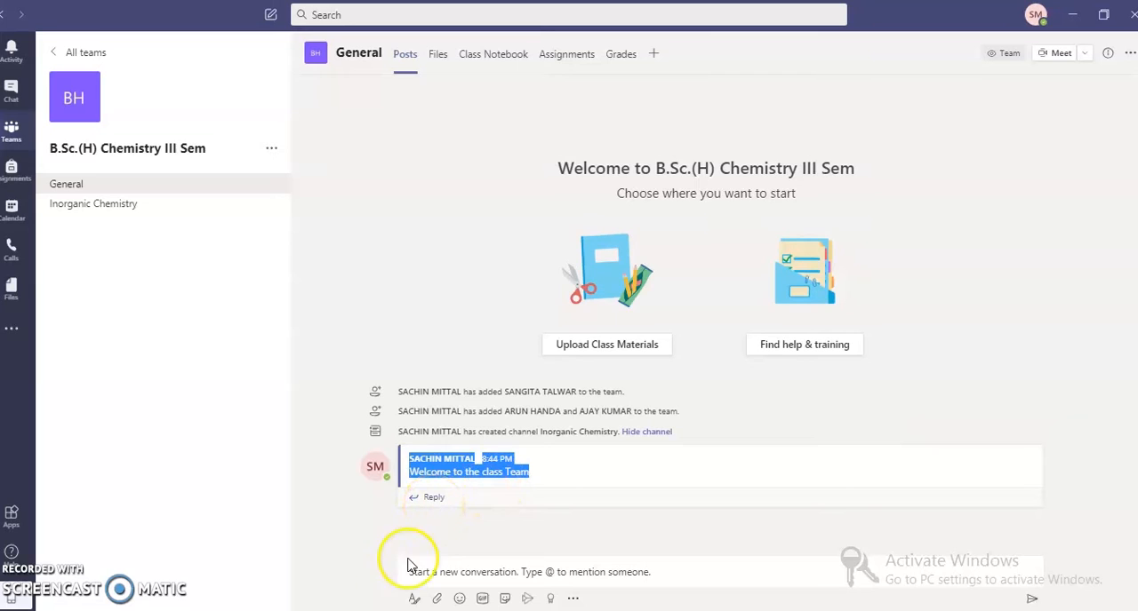
left_click(428, 531)
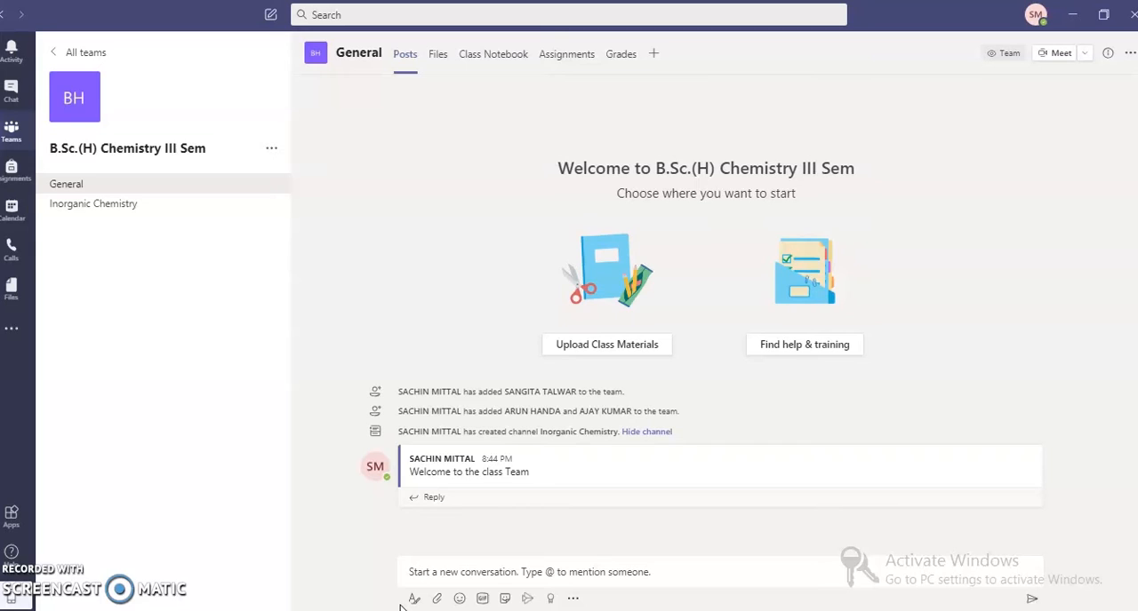
Attach the file AI_FIRST_SESSION_1_AUG from the computer to a new post in the General channel.
left_click(391, 598)
left_click(437, 601)
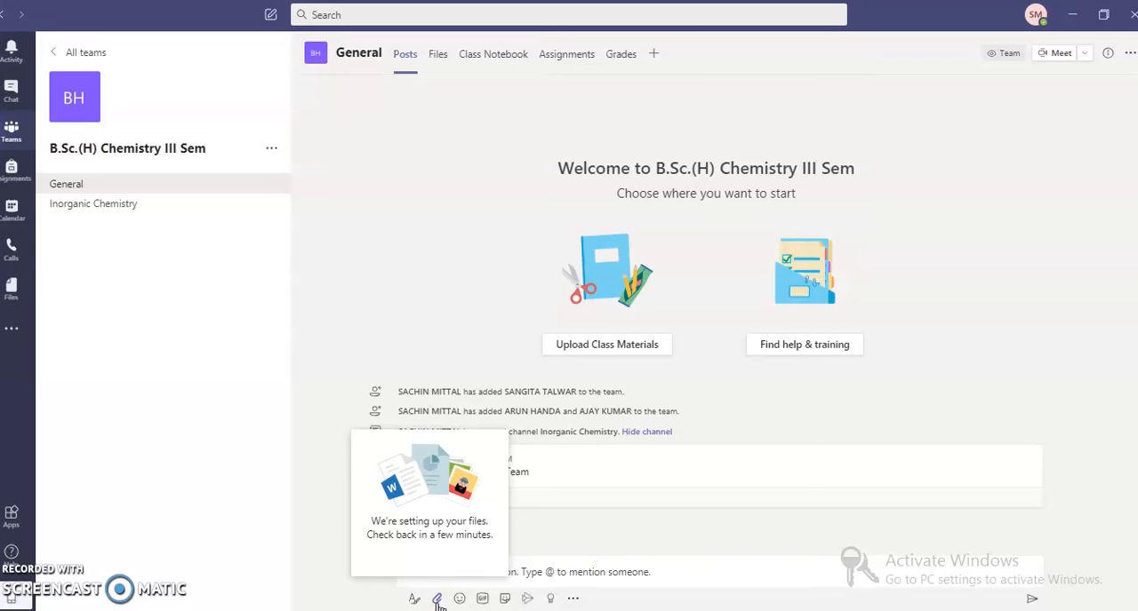
left_click(437, 601)
left_click(437, 600)
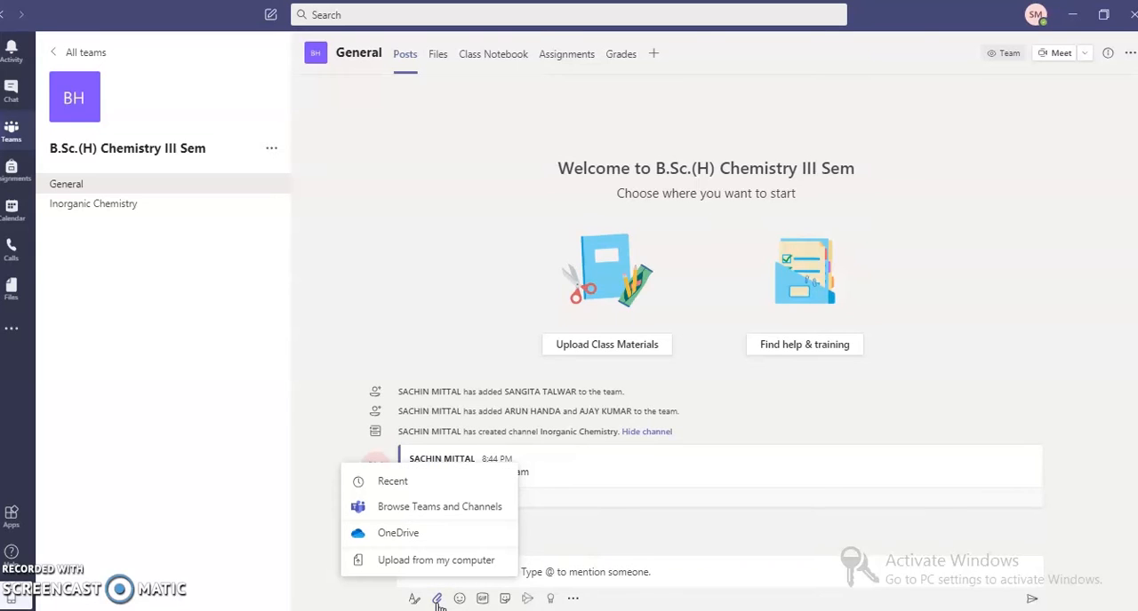
left_click(435, 561)
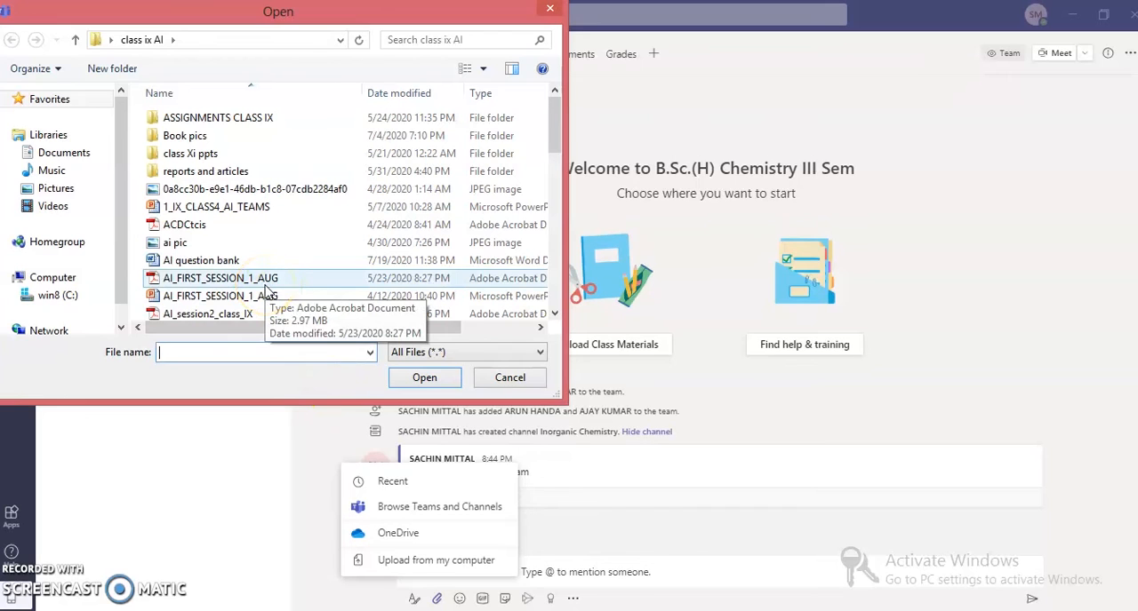
left_click(264, 283)
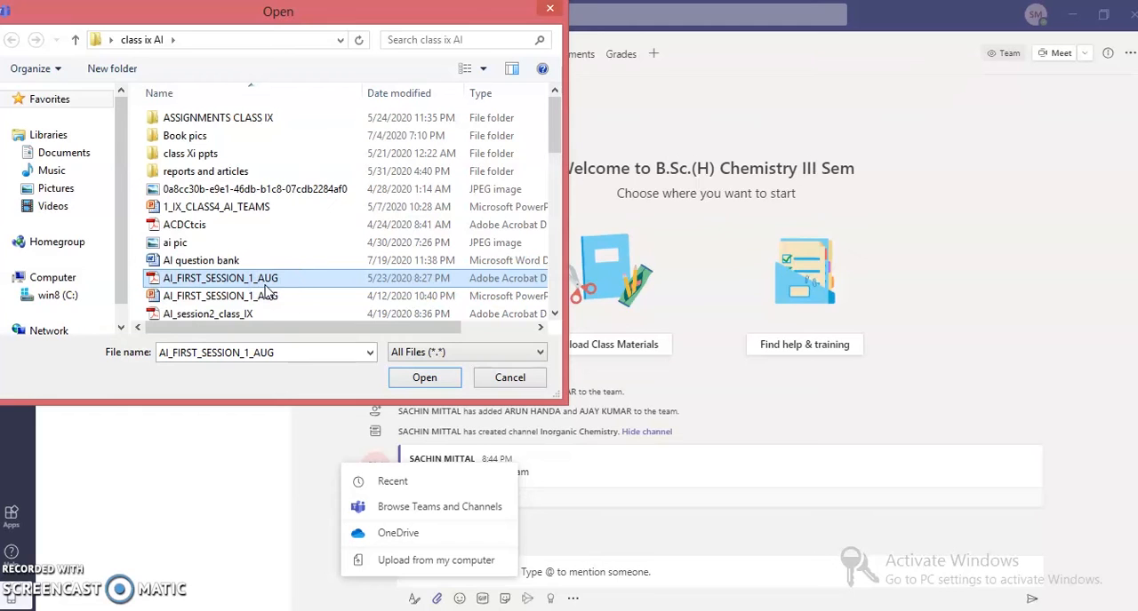
left_click(428, 379)
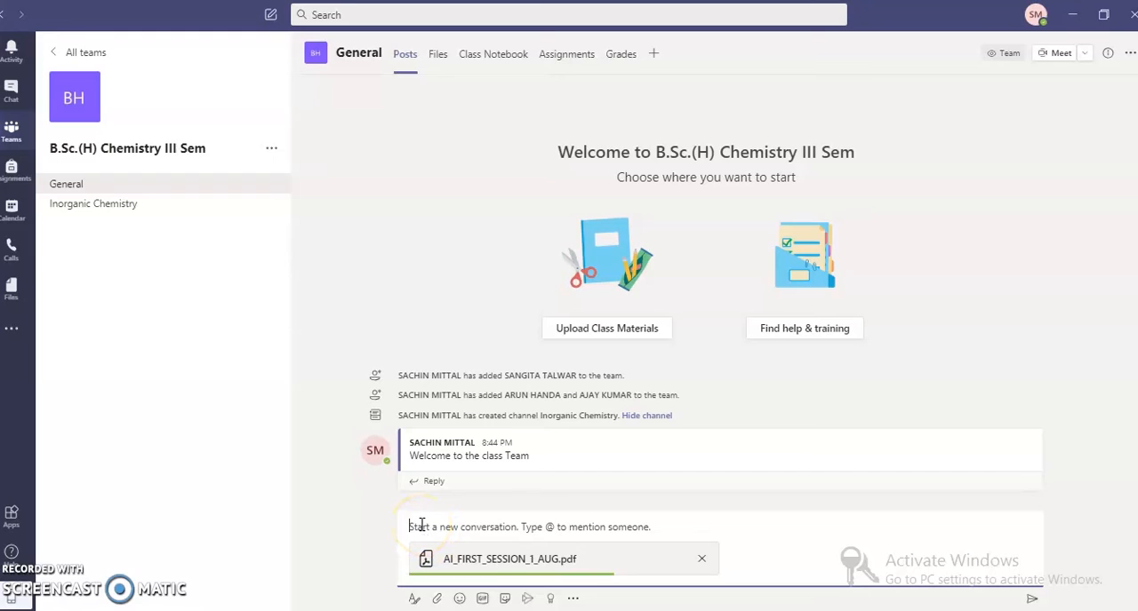
Add the text "Please go through the resource material" to the post and send it with the attachment.
type("Please")
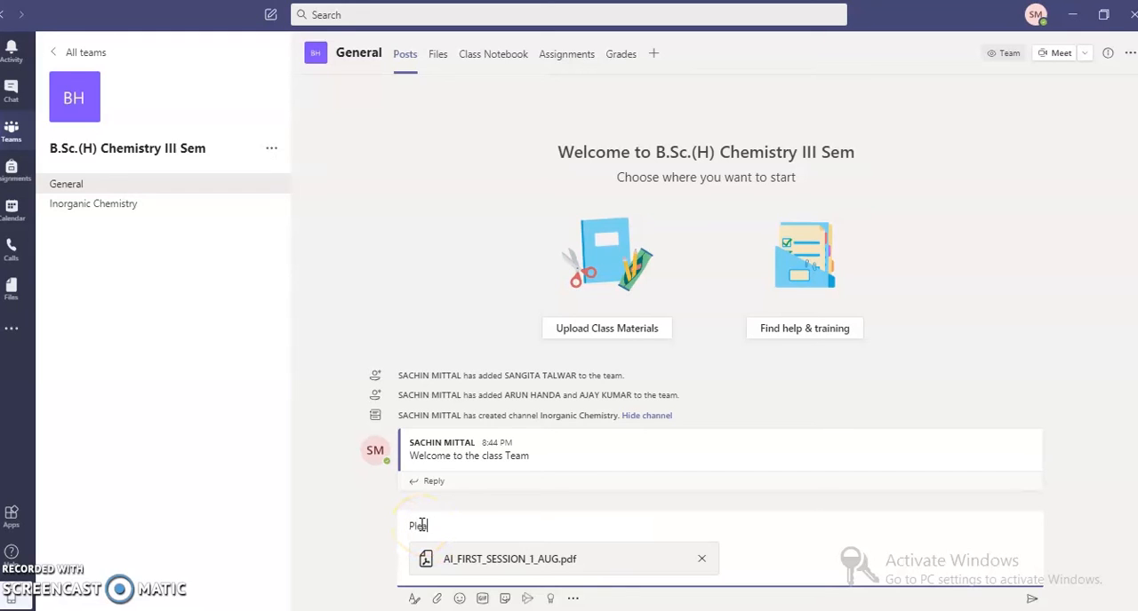
type(" go through the resource material")
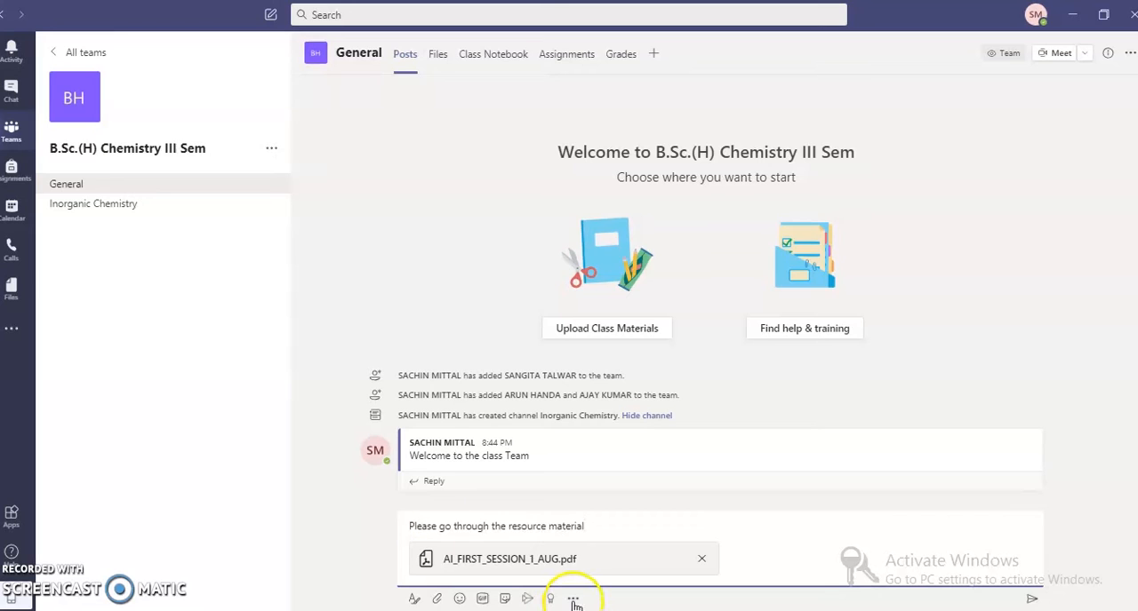
left_click(1031, 604)
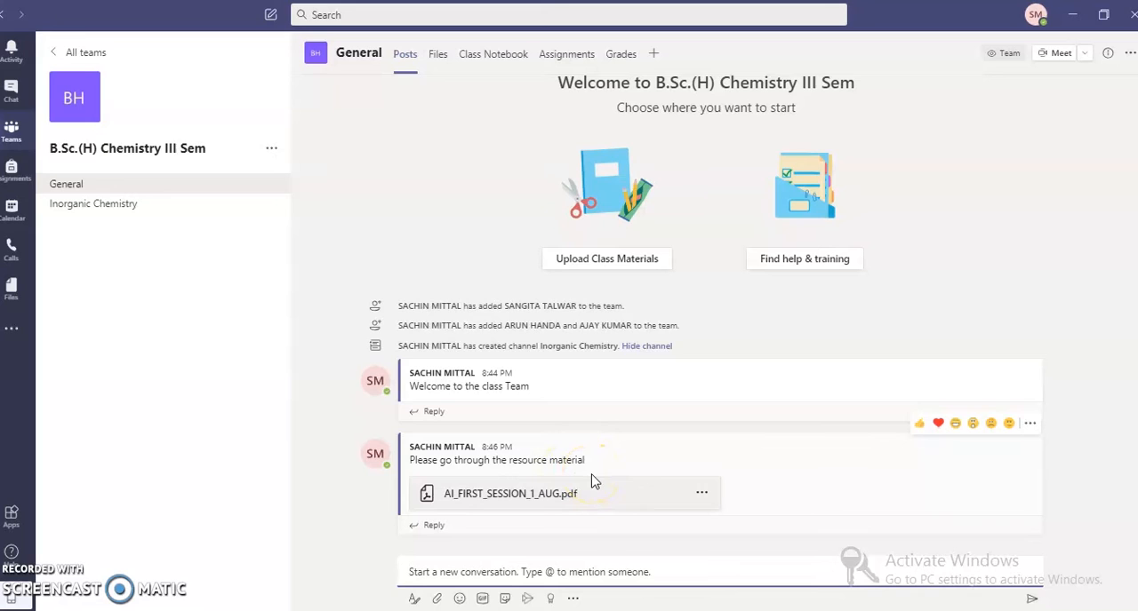
left_click(702, 500)
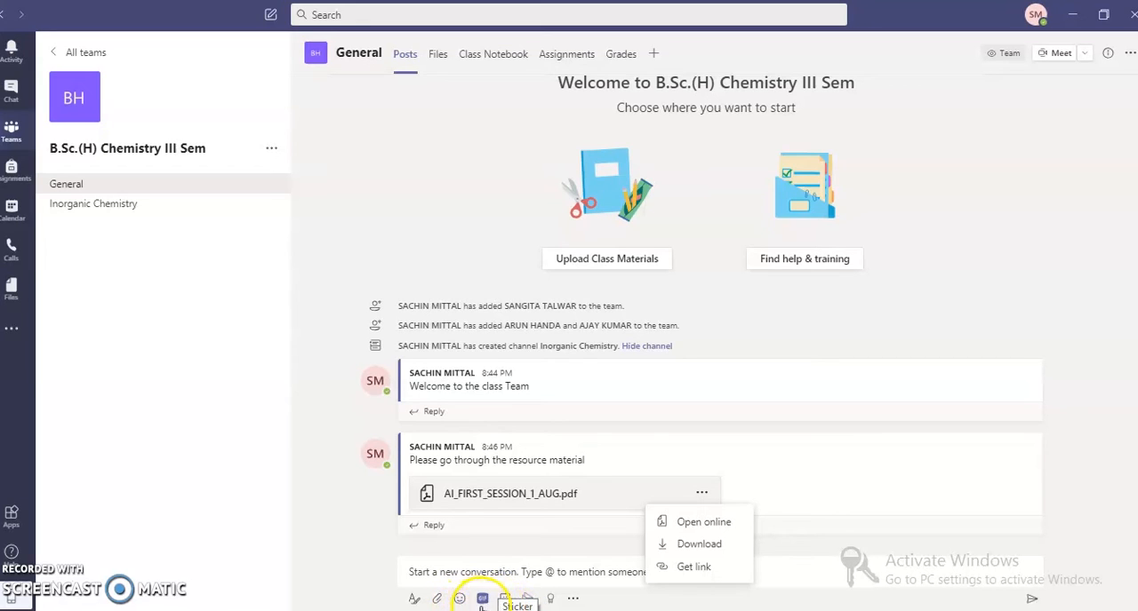
left_click(574, 600)
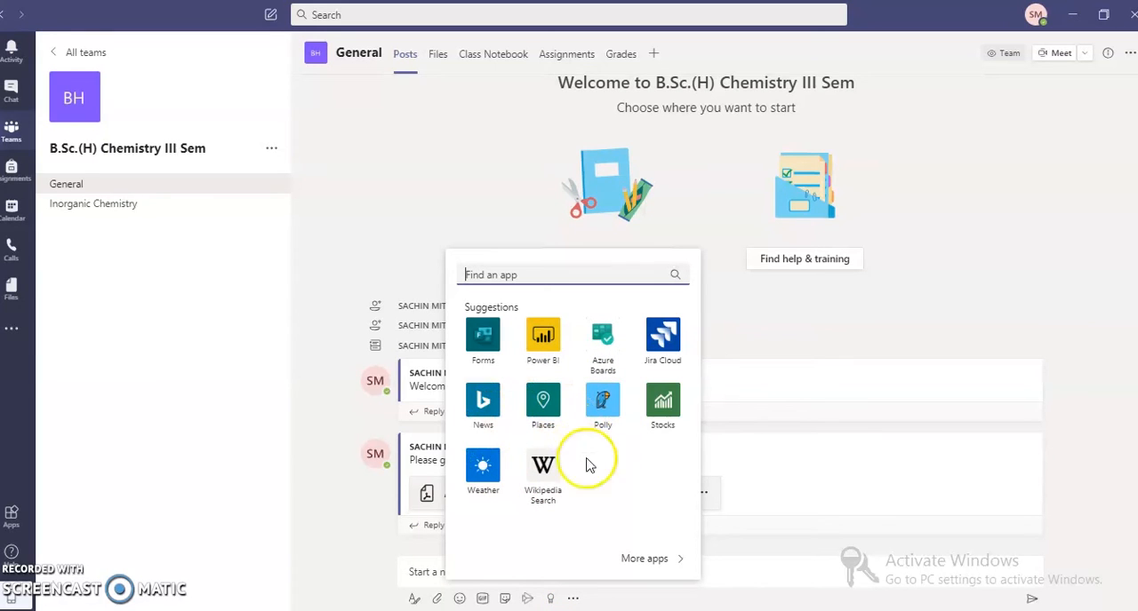
left_click(619, 602)
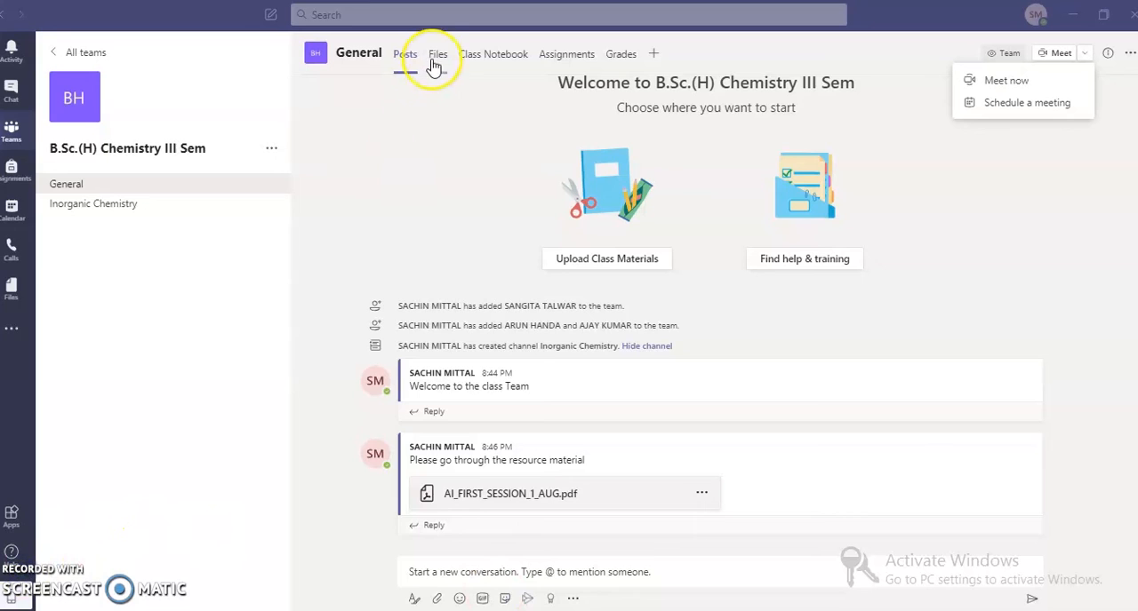
Upload the file AI_session2_class_IX from the computer to the General channel's files and select it.
left_click(435, 59)
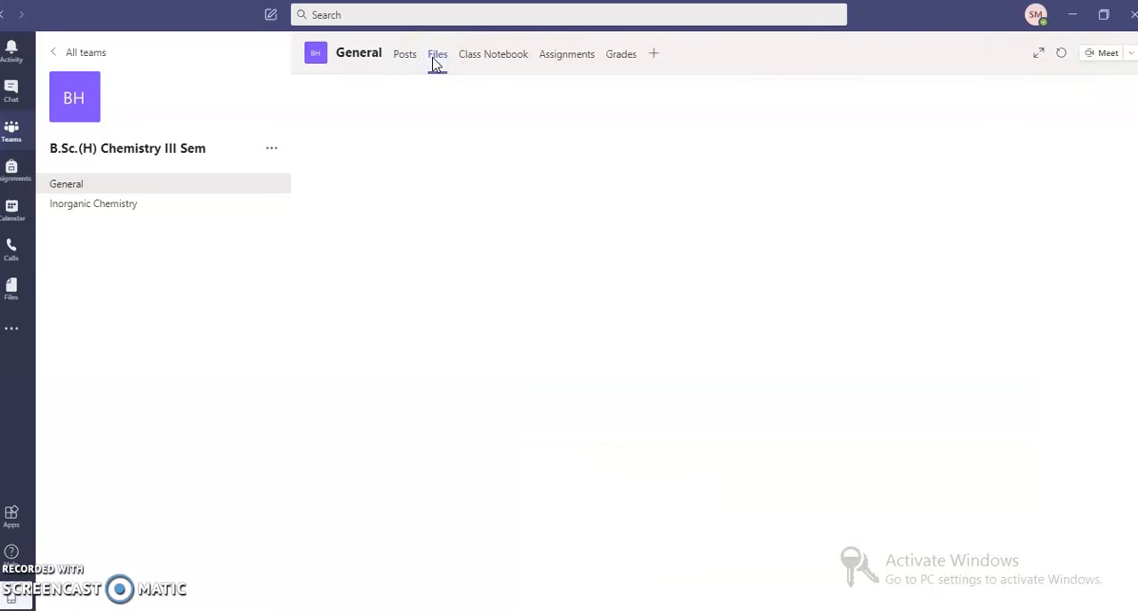
left_click(456, 127)
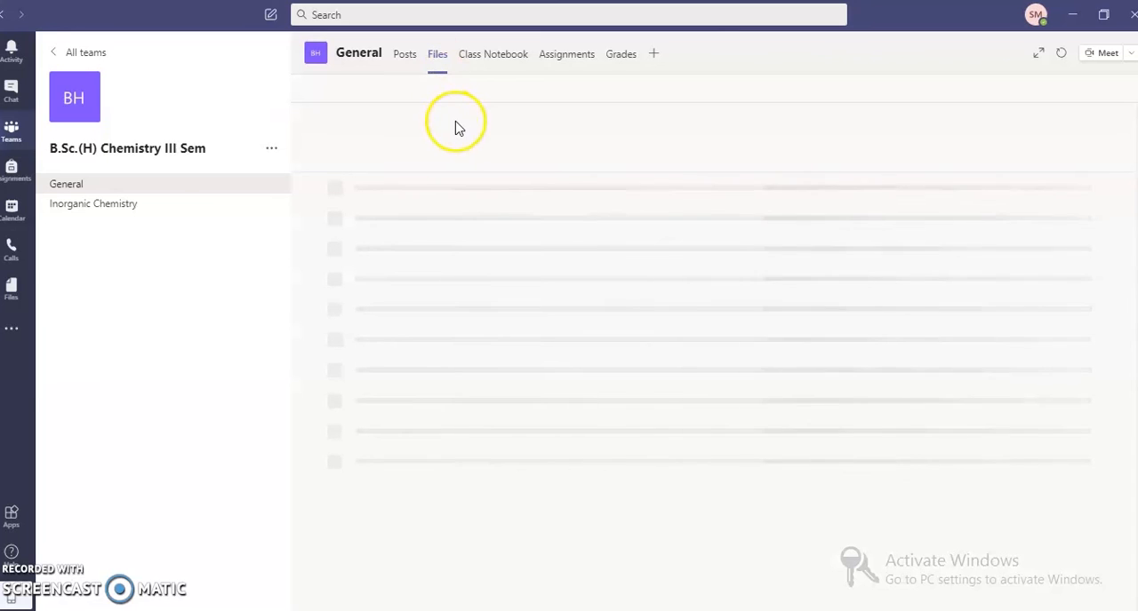
left_click(441, 124)
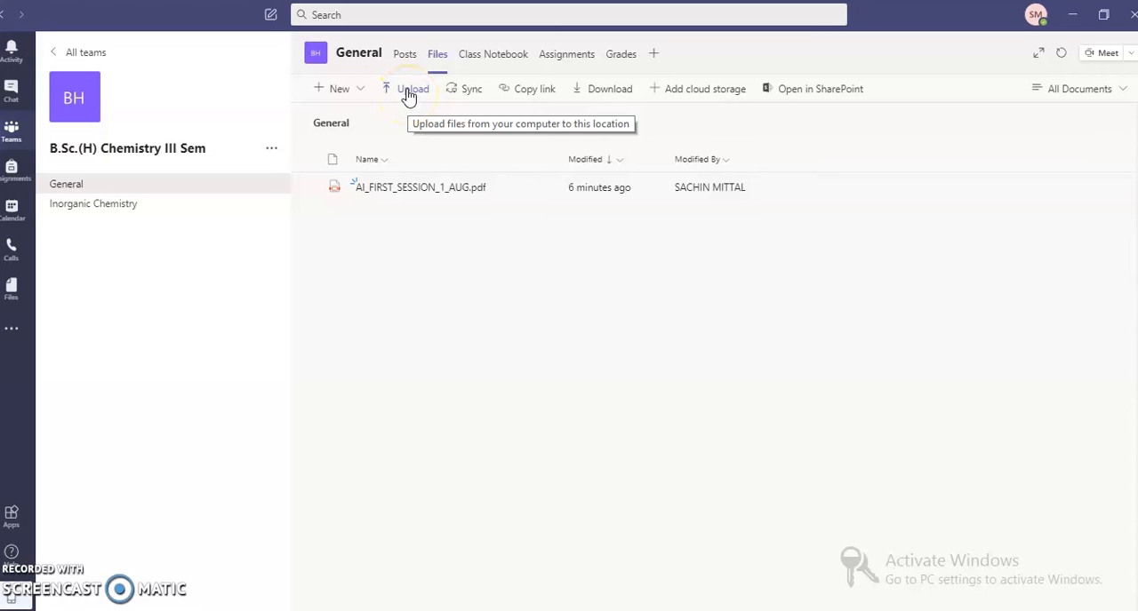
left_click(408, 96)
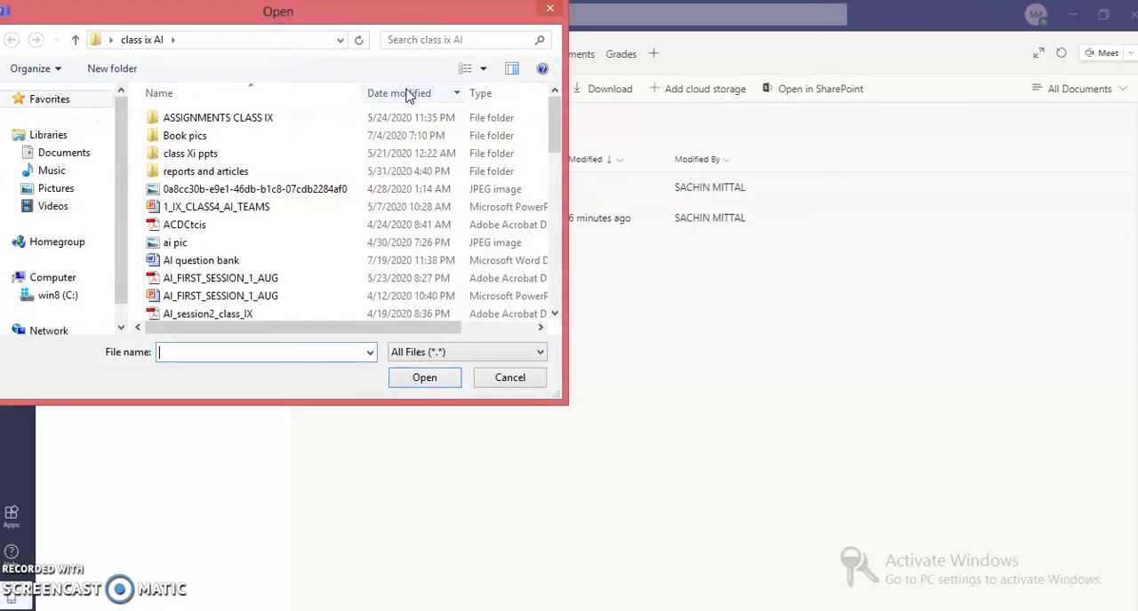
left_click(222, 315)
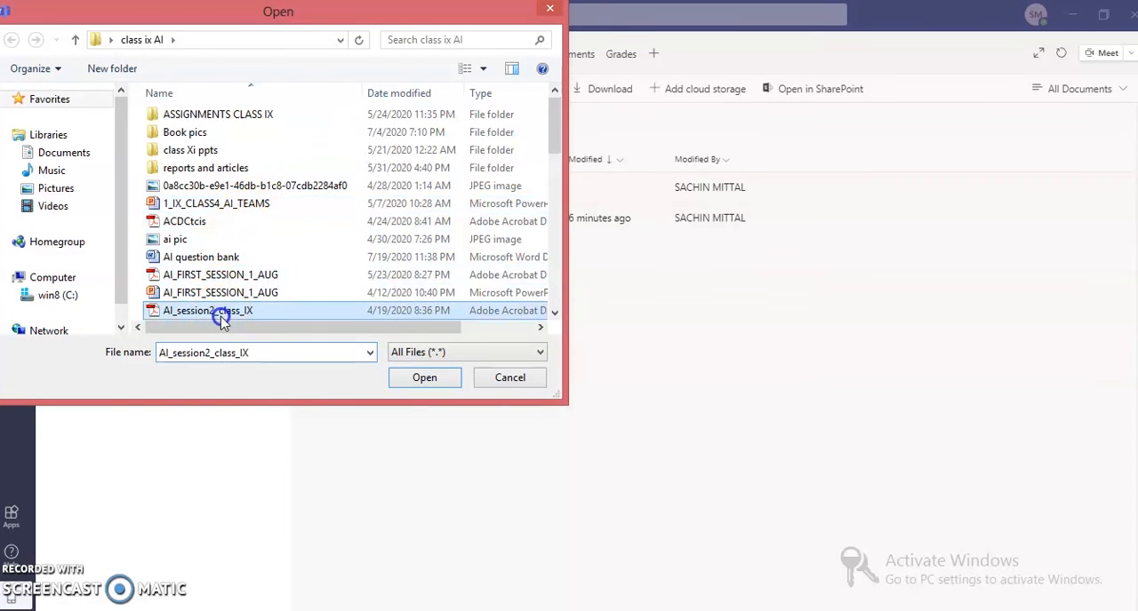
left_click(420, 382)
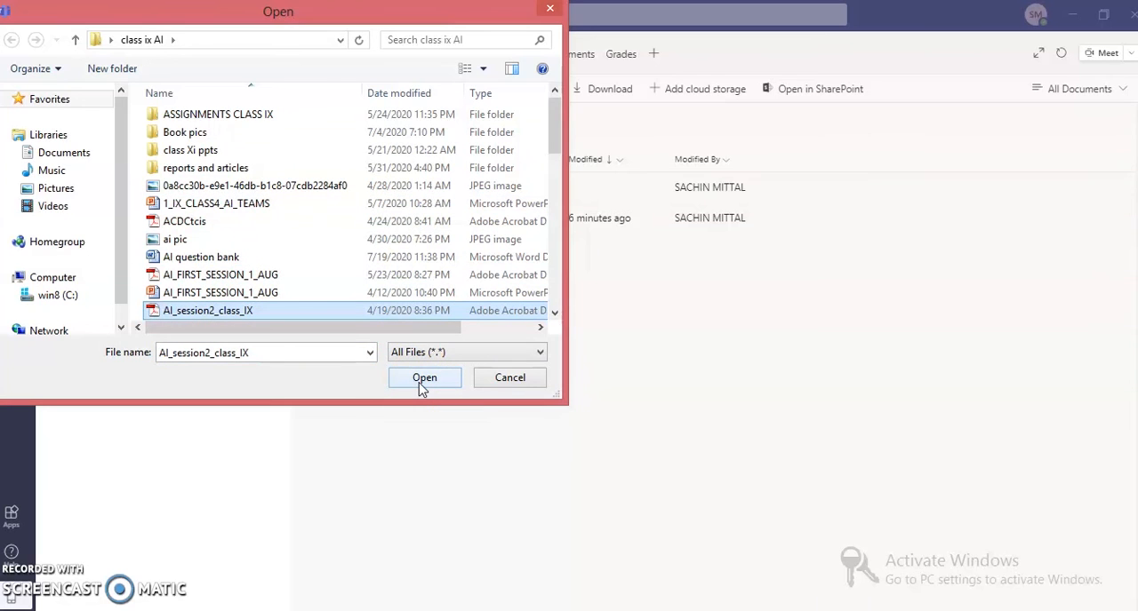
left_click(422, 382)
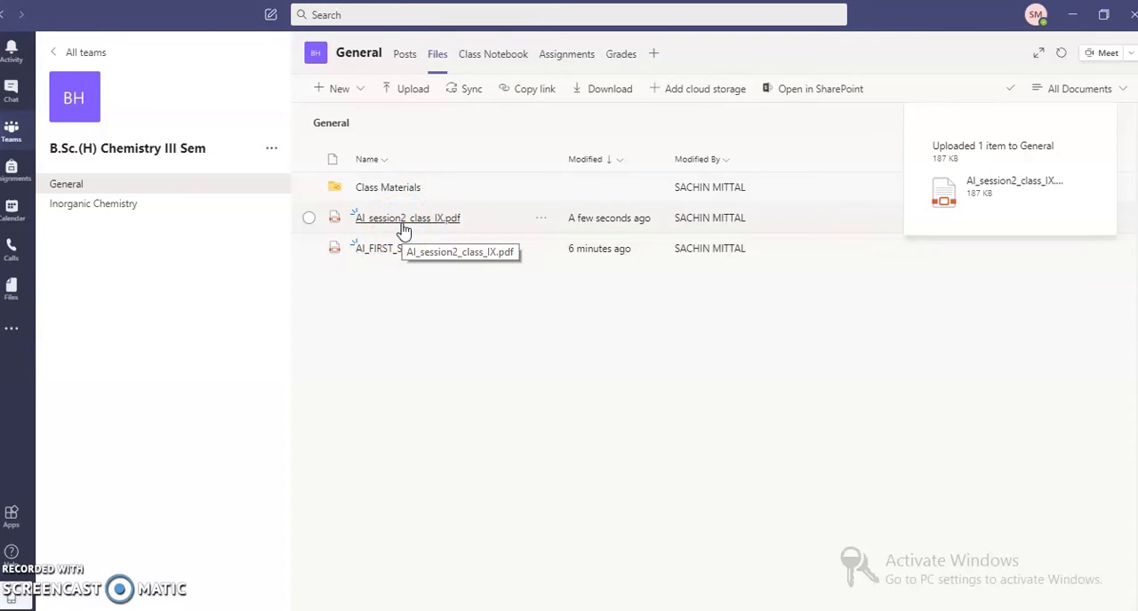
left_click(308, 219)
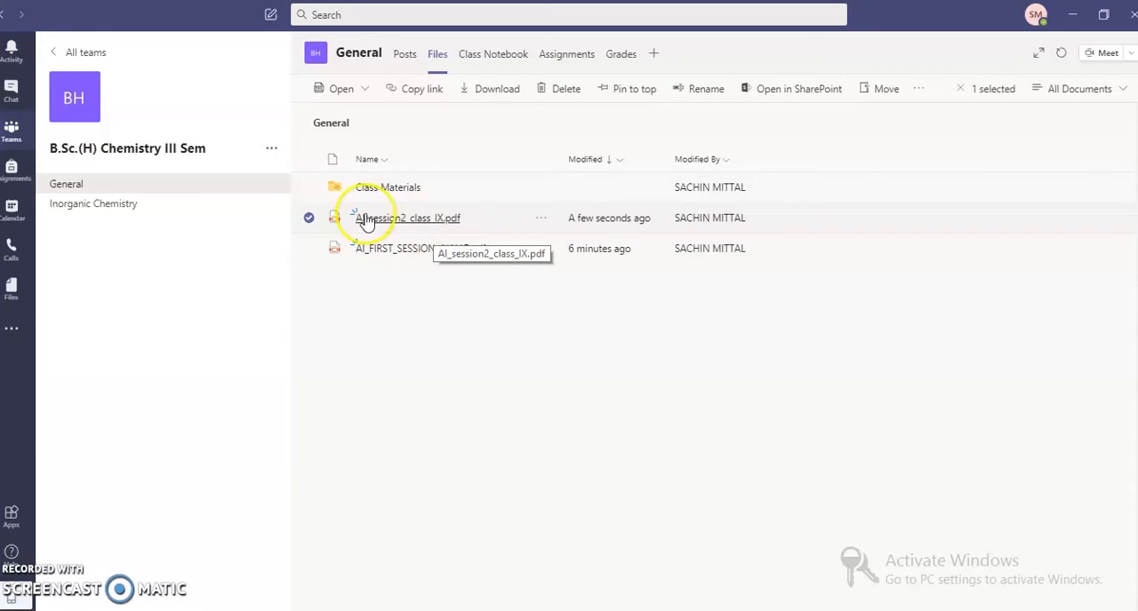
Start scheduling a new meeting in the channel and title it Coordination Chemistry.
left_click(252, 194)
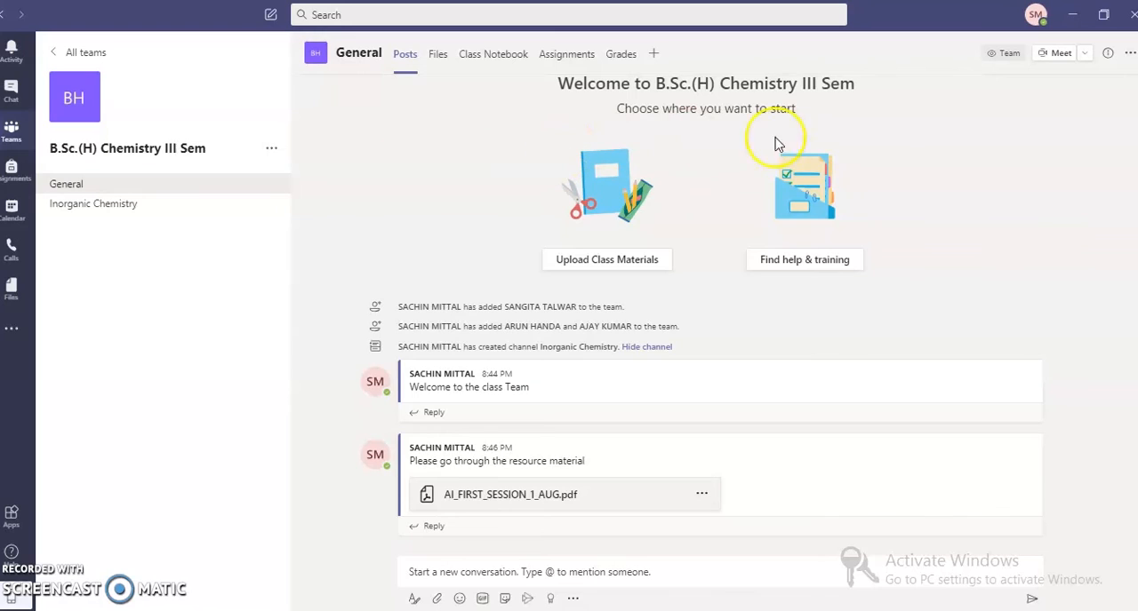
left_click(1088, 57)
left_click(1005, 85)
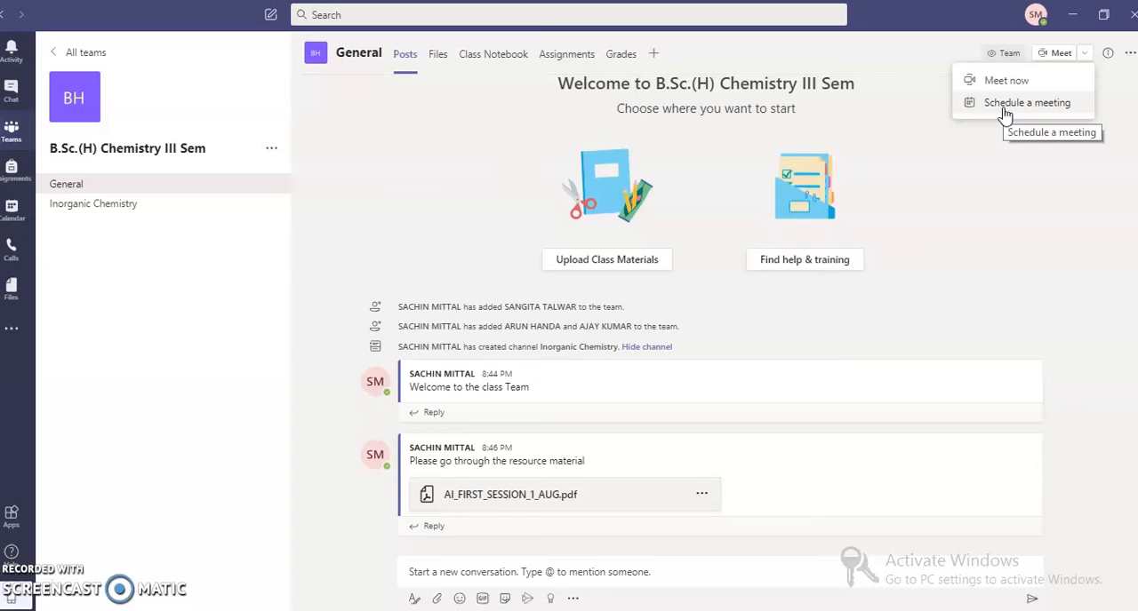
left_click(1005, 115)
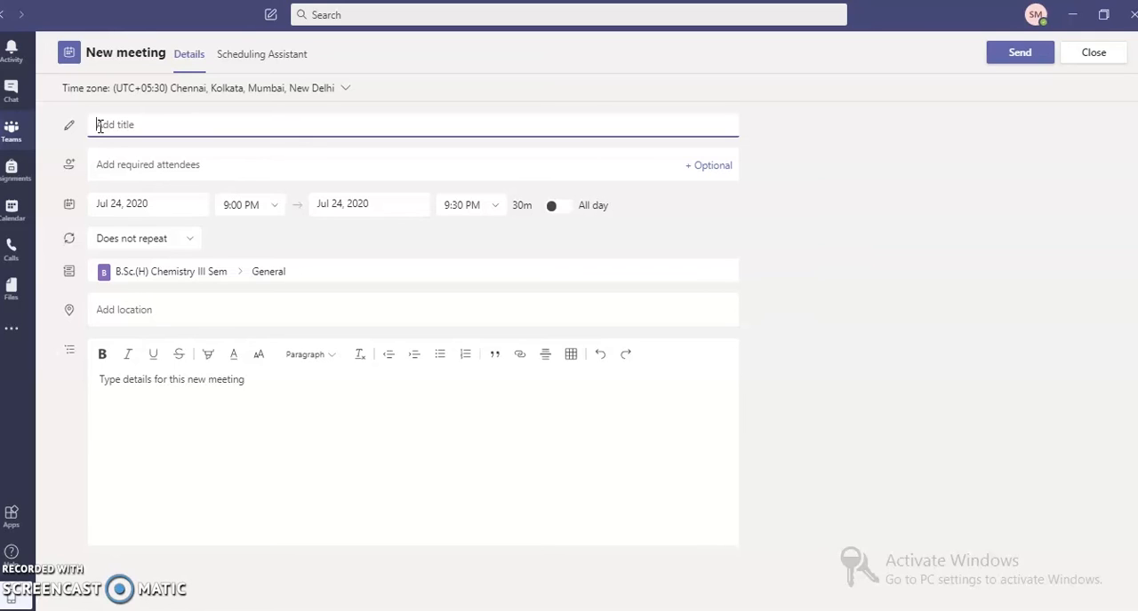
type("Coordination Chemistry")
left_click(109, 159)
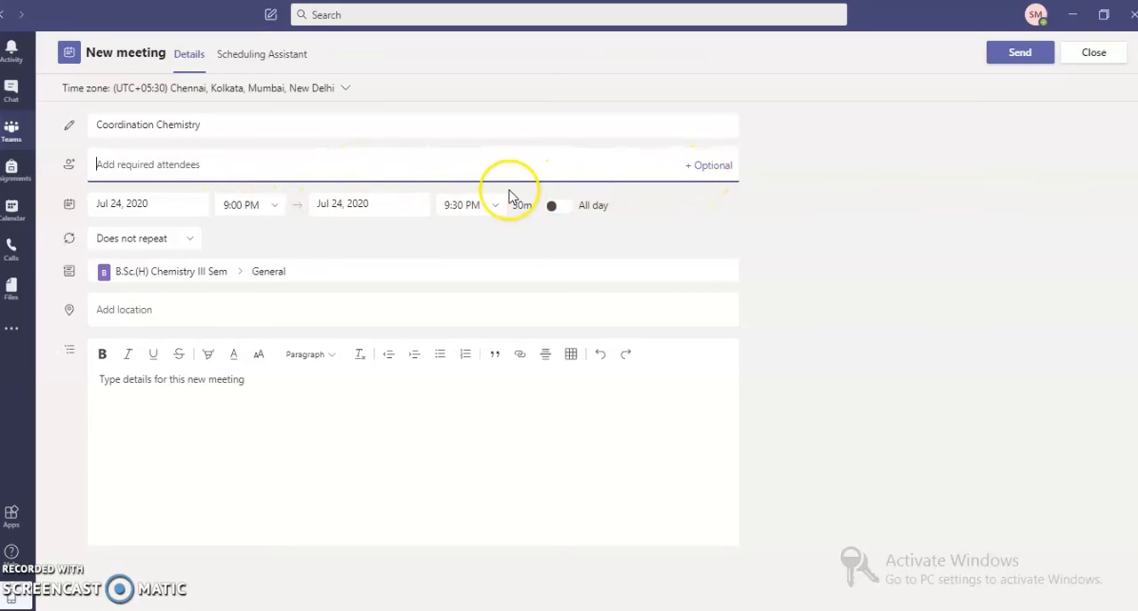
Set the meeting's start date to Jul 27, 2020.
left_click(160, 187)
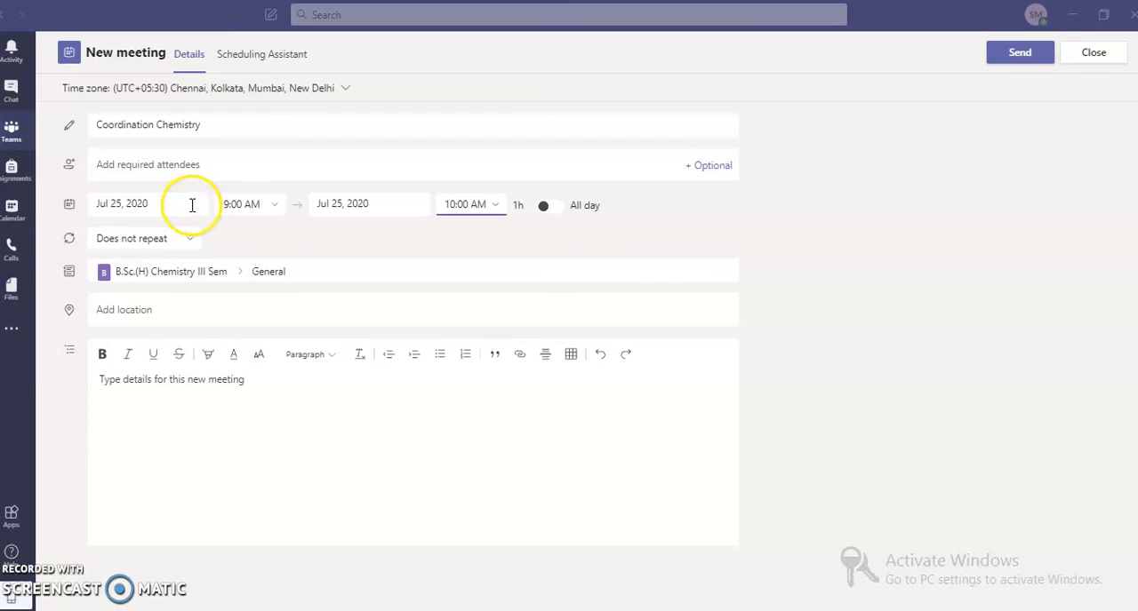
left_click(177, 204)
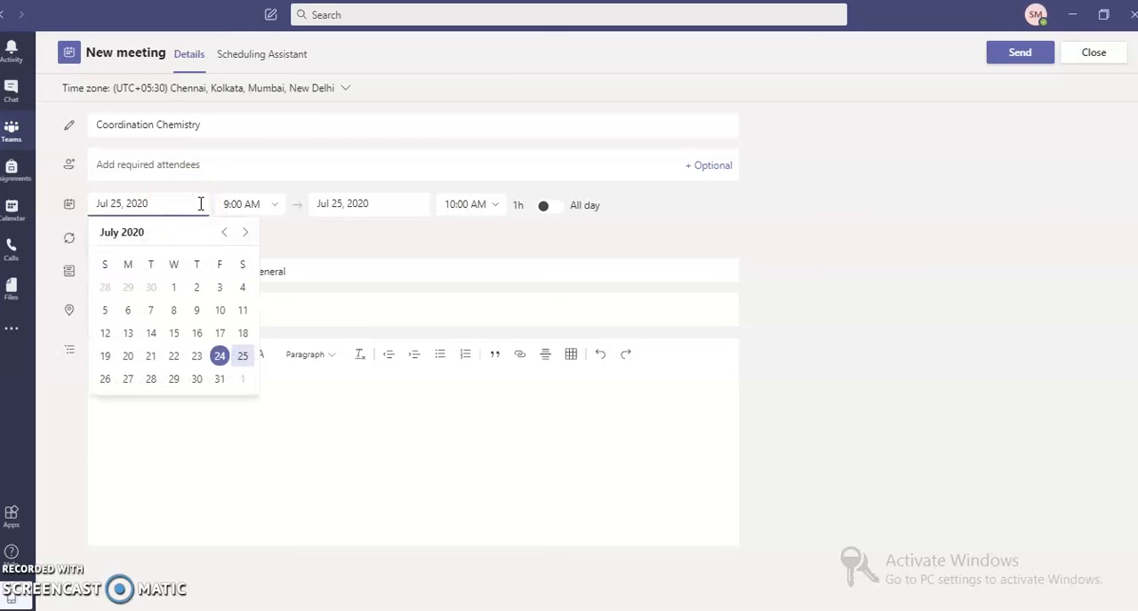
left_click(129, 382)
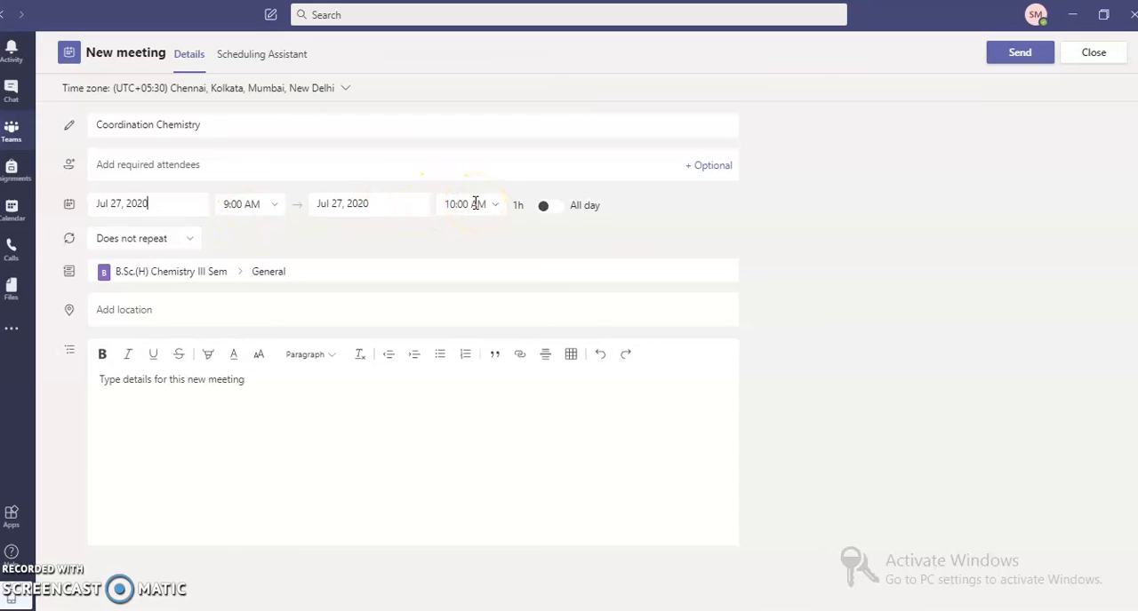
Make the meeting repeat weekly, keep it in the General channel, and send it.
left_click(192, 242)
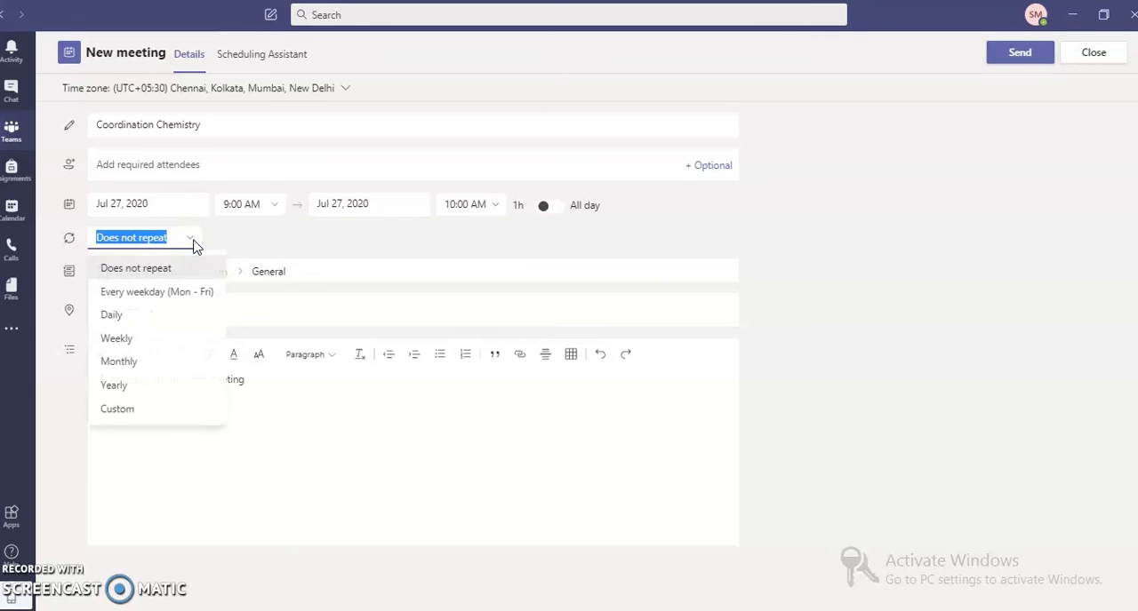
left_click(151, 344)
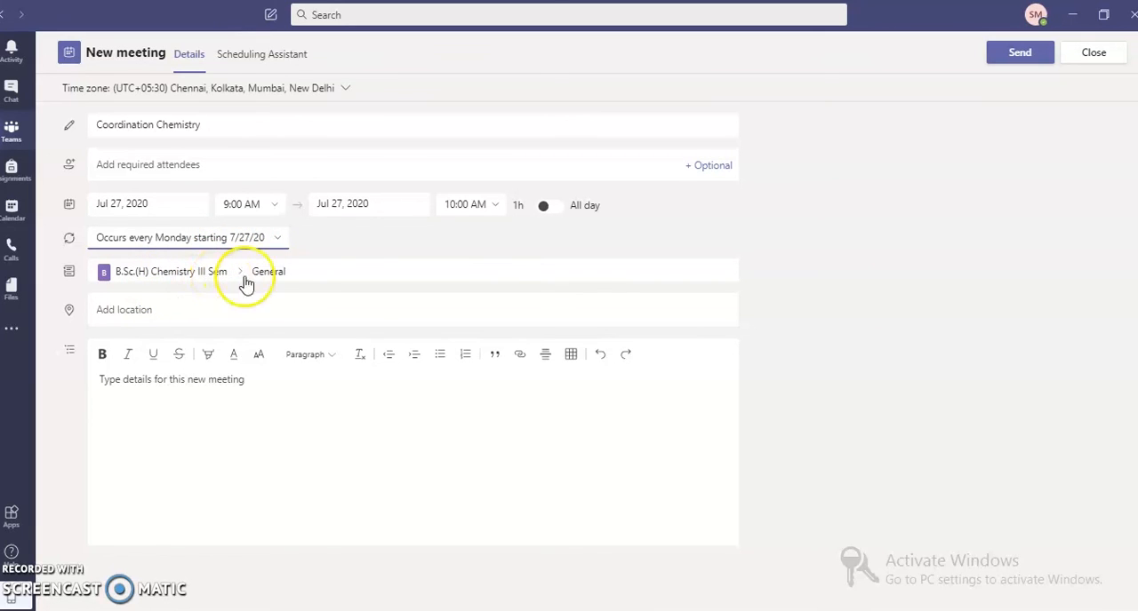
left_click(304, 271)
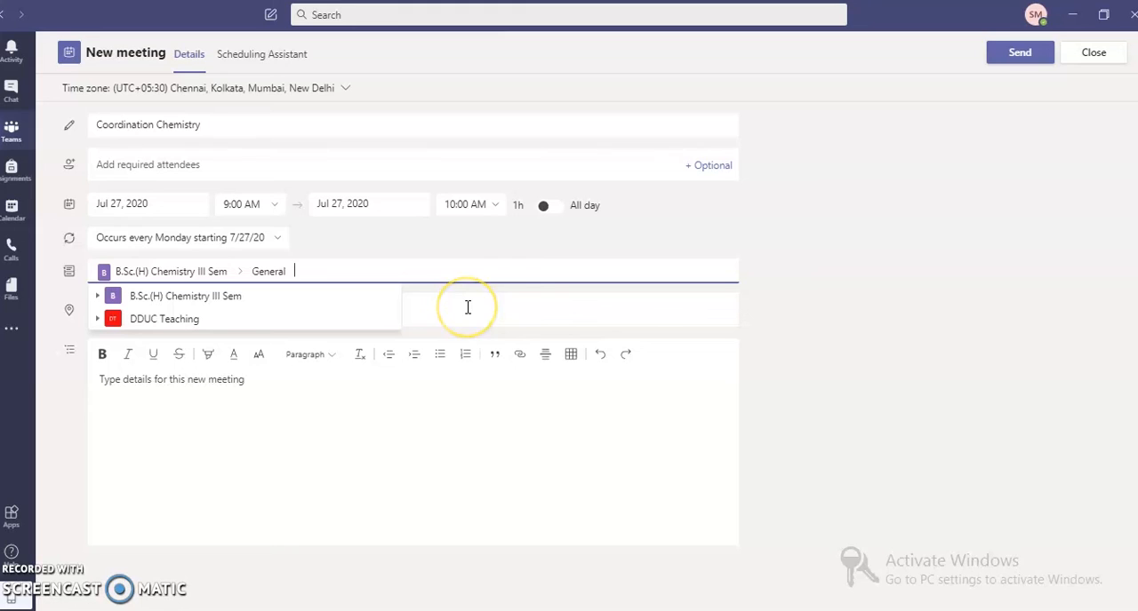
left_click(427, 271)
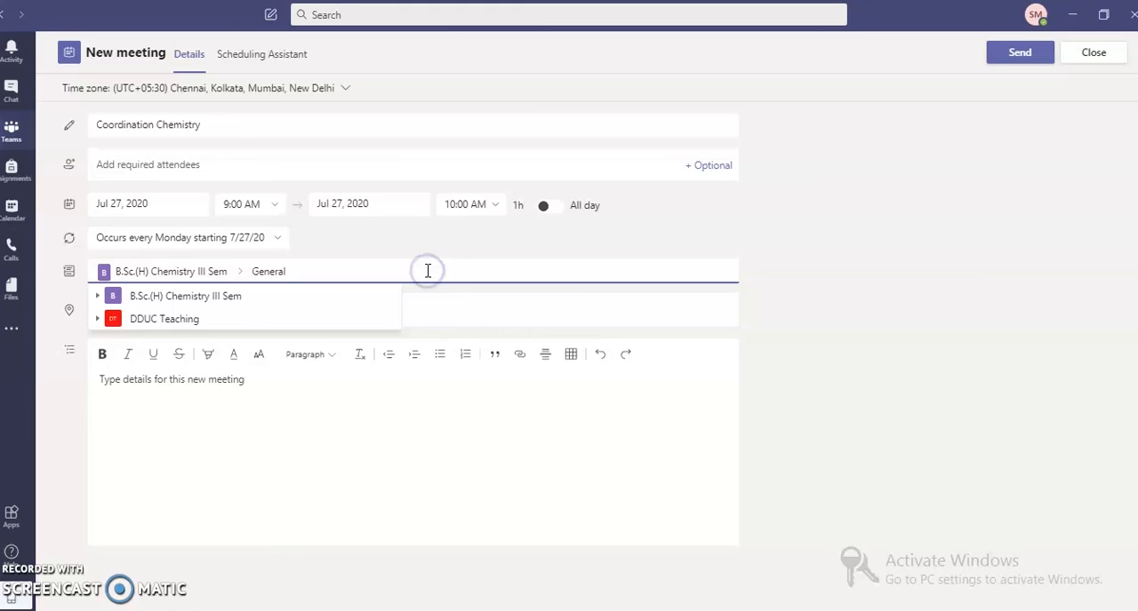
left_click(439, 302)
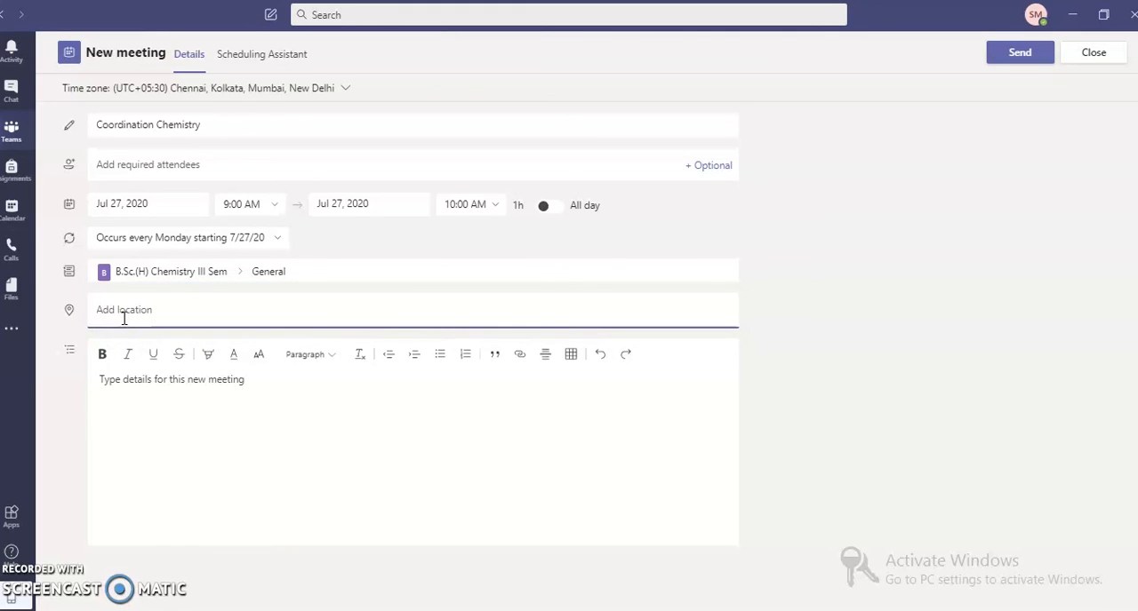
left_click(118, 397)
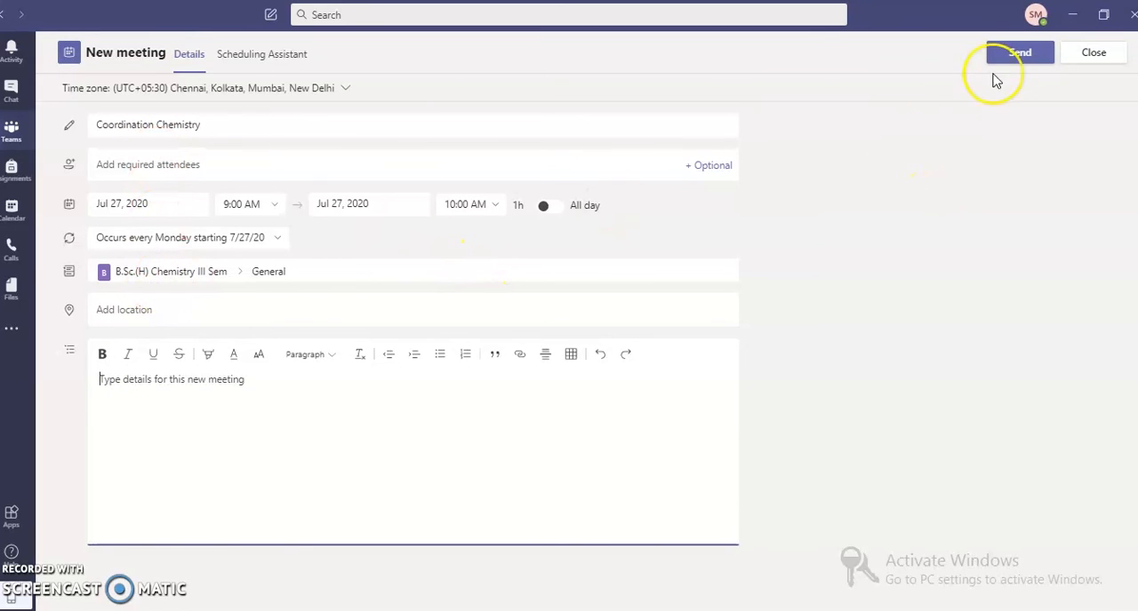
left_click(1017, 55)
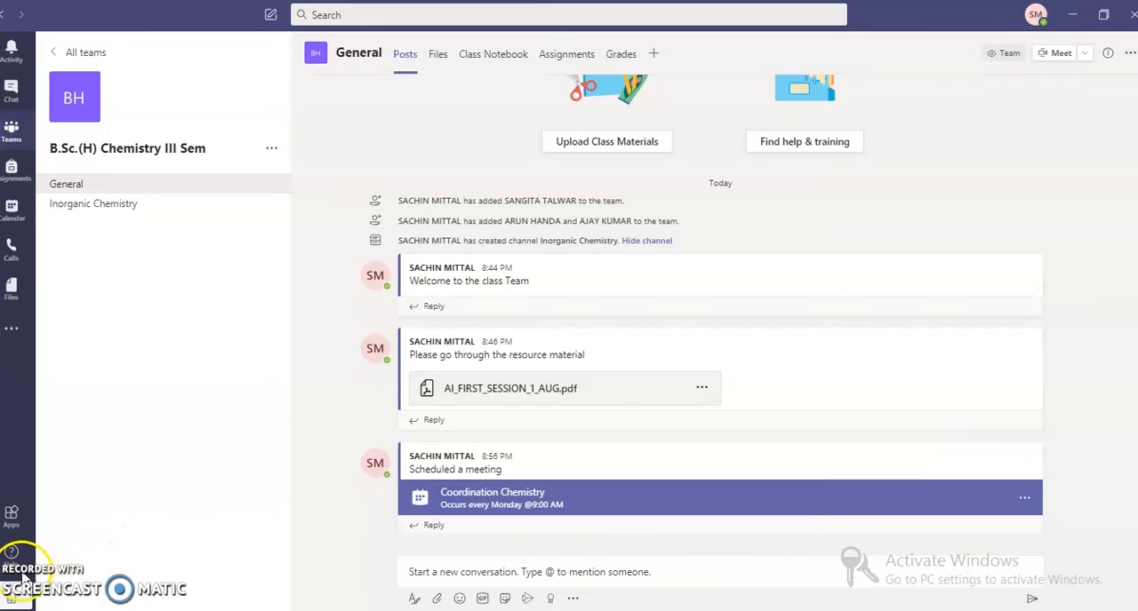
Open the calendar and view the work week of July 27.
left_click(25, 579)
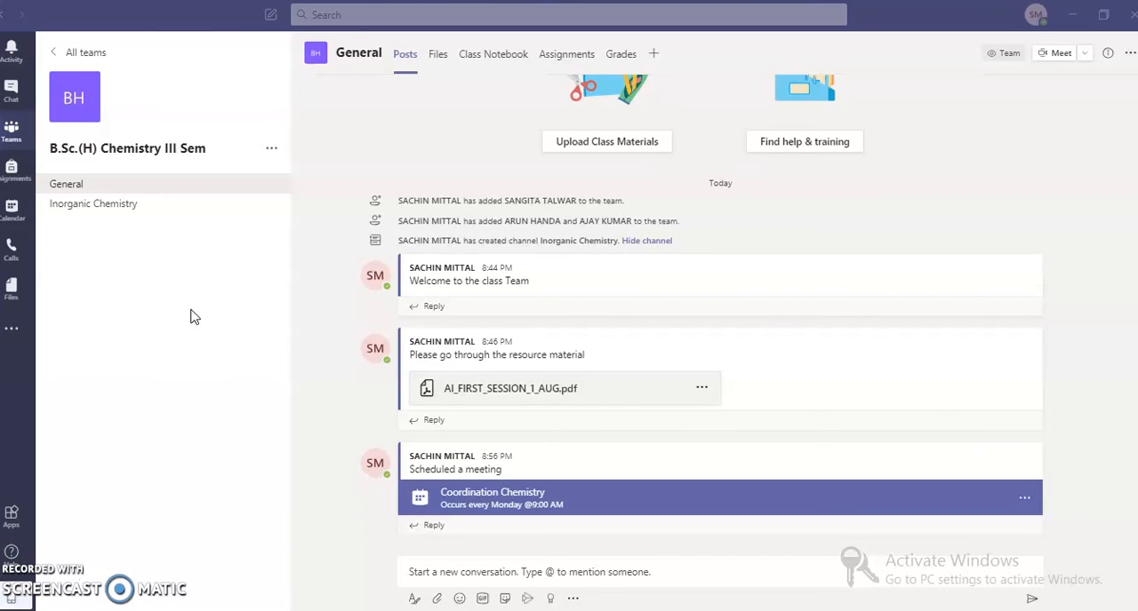
left_click(10, 209)
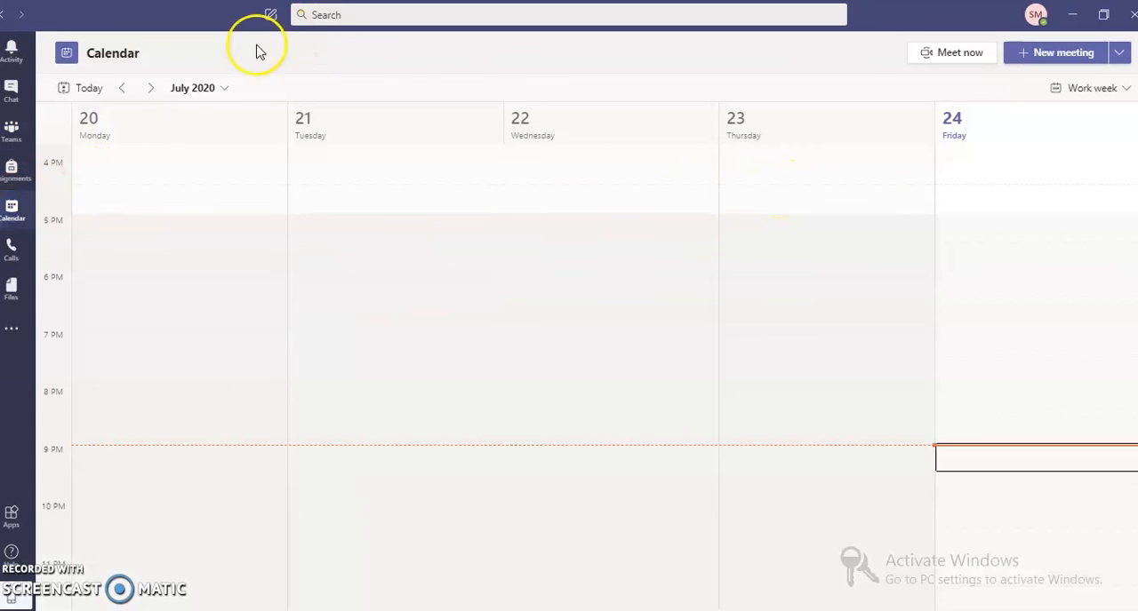
left_click(151, 89)
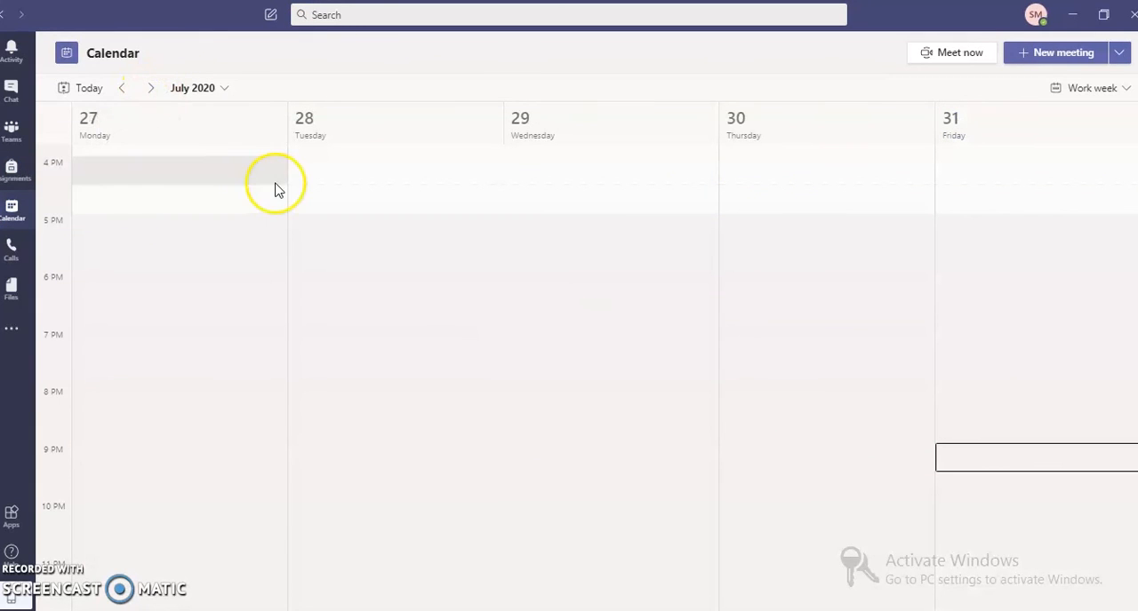
double_click(196, 172)
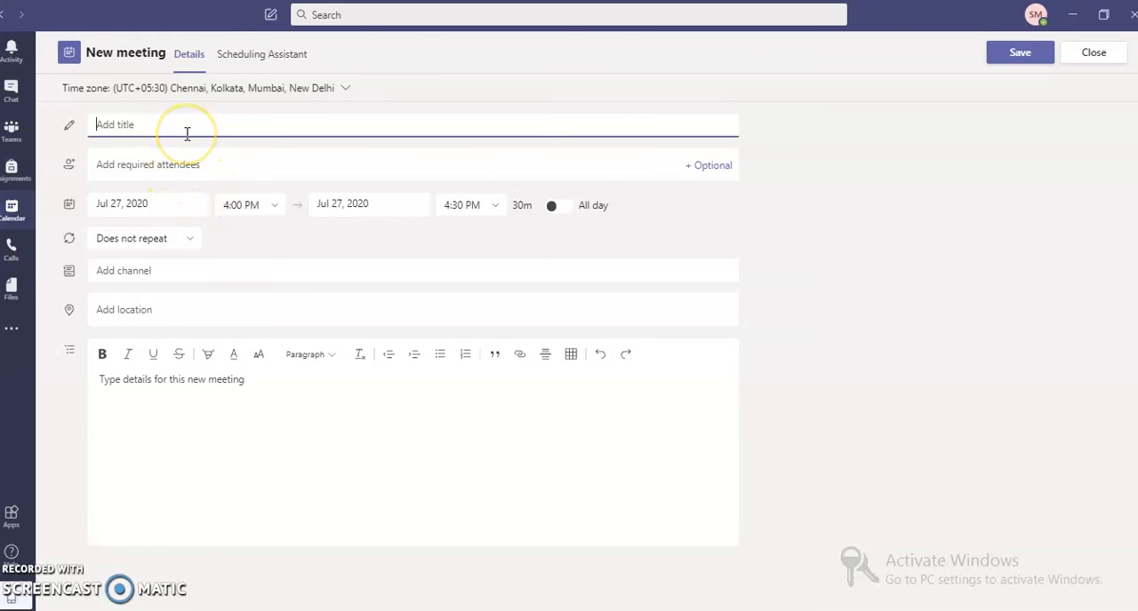
left_click(157, 127)
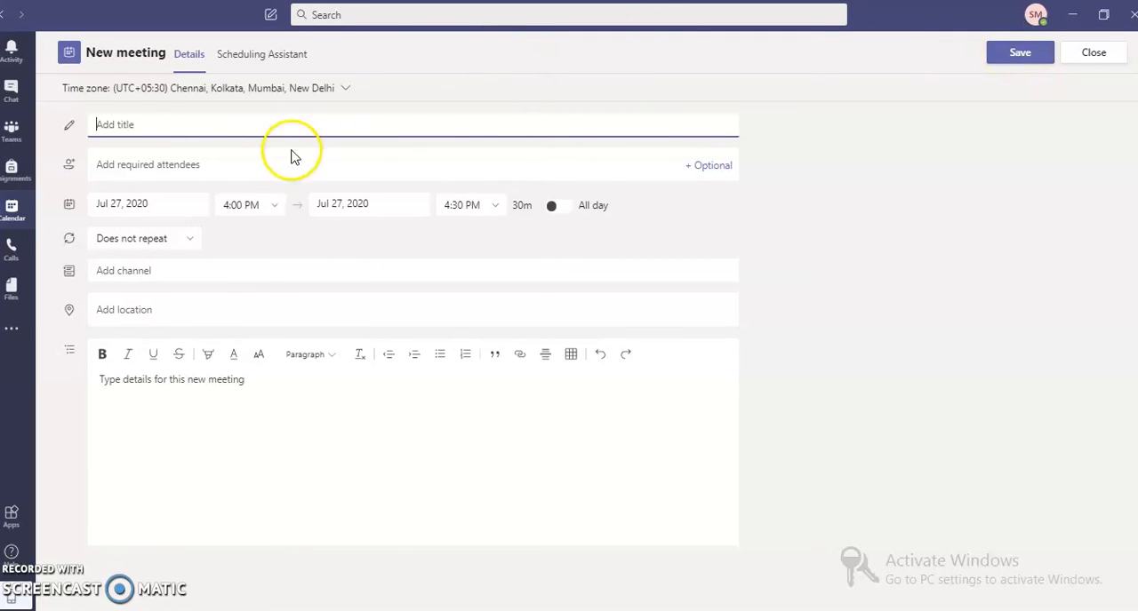
left_click(1094, 51)
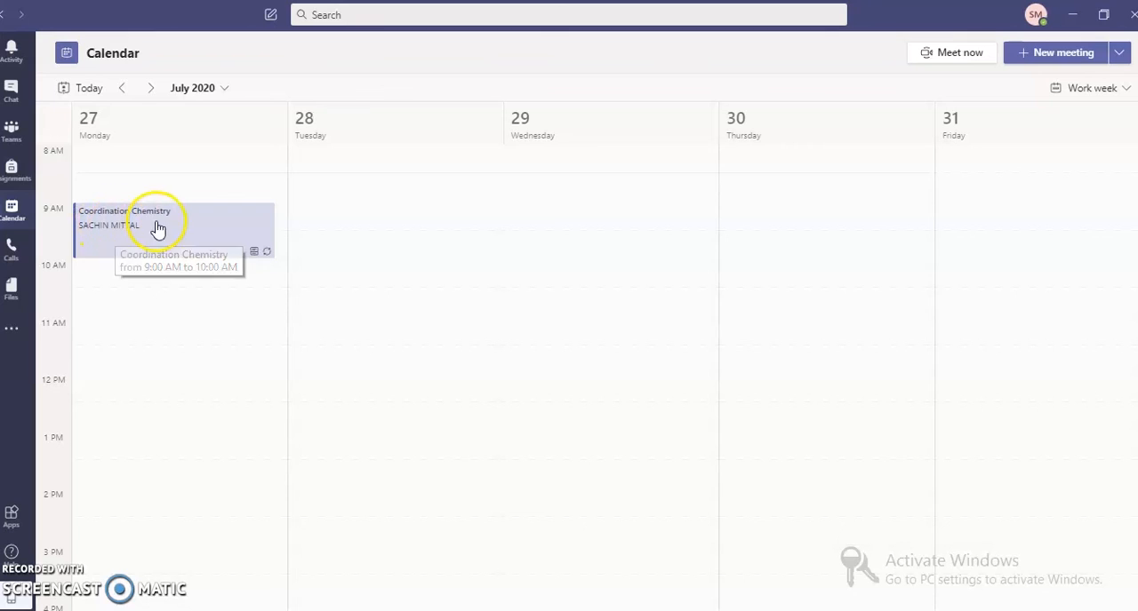
Check the Coordination Chemistry meeting on Monday in the calendar.
left_click(127, 238)
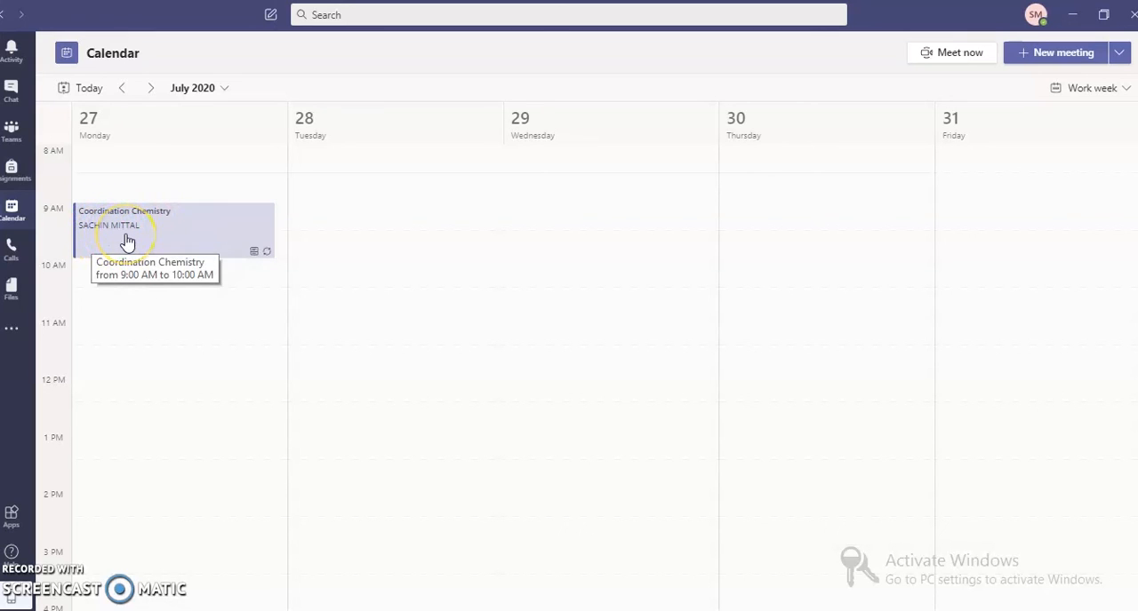
left_click(86, 238)
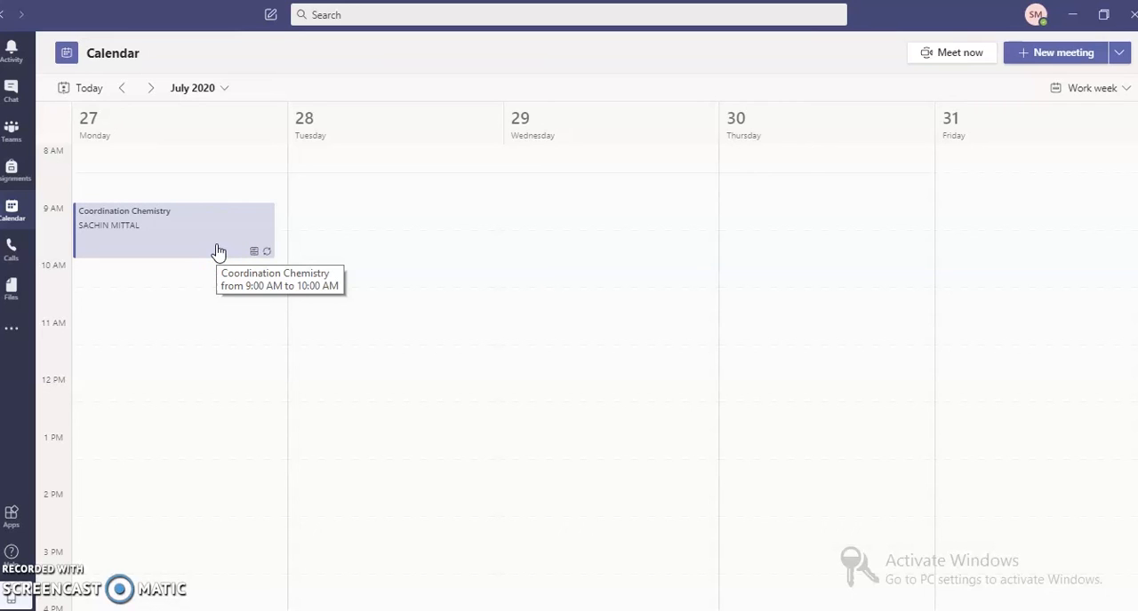
left_click(14, 213)
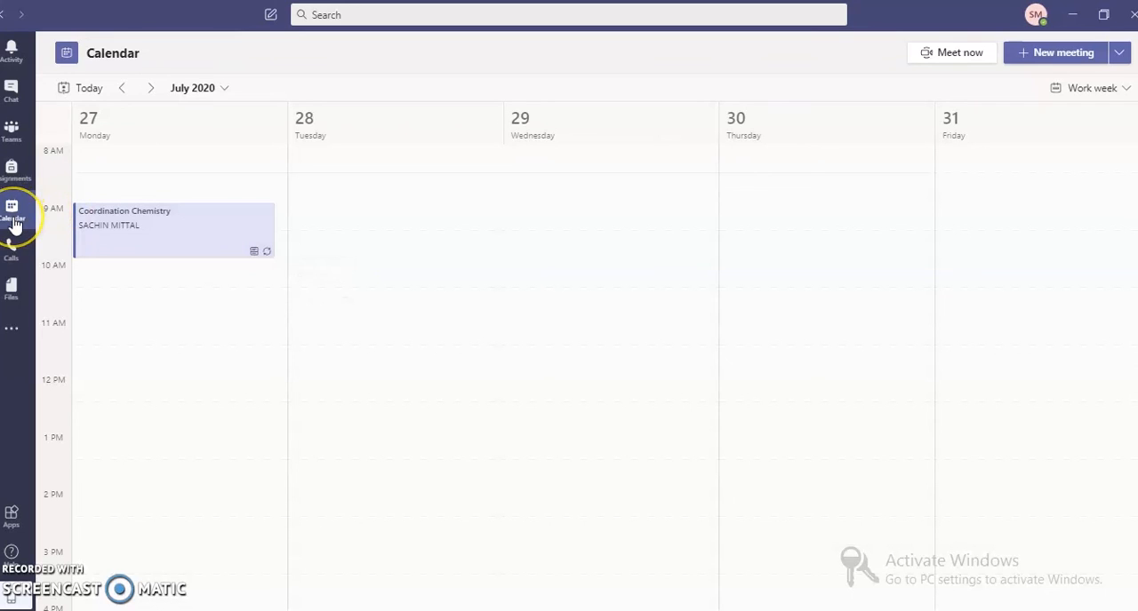
Return to the class team, open the Coordination Chemistry meeting from its General channel post, and join it.
left_click(11, 138)
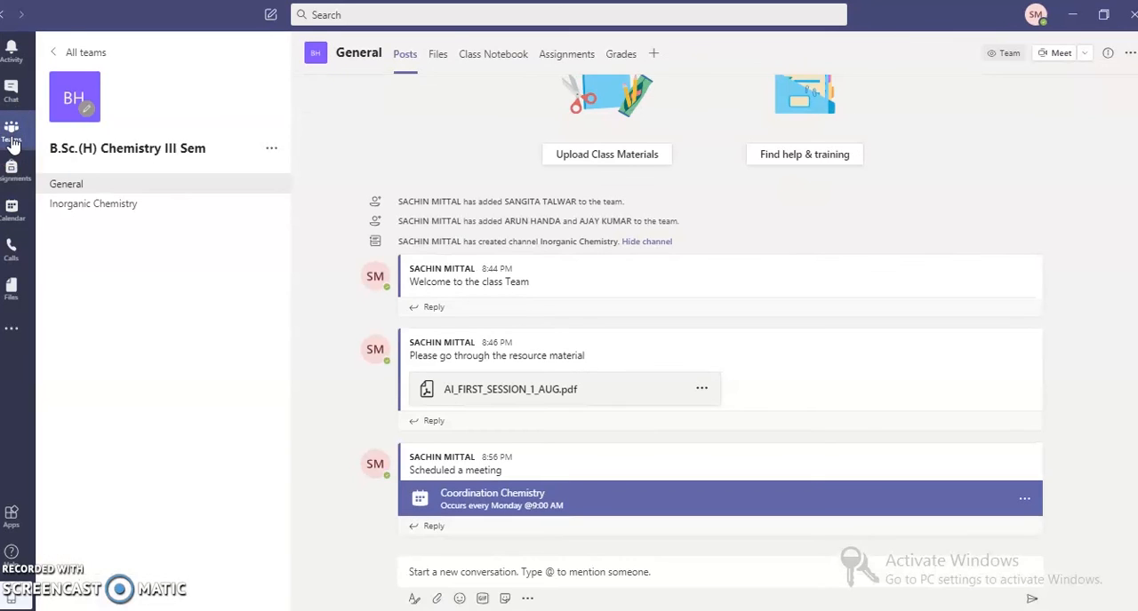
left_click(230, 291)
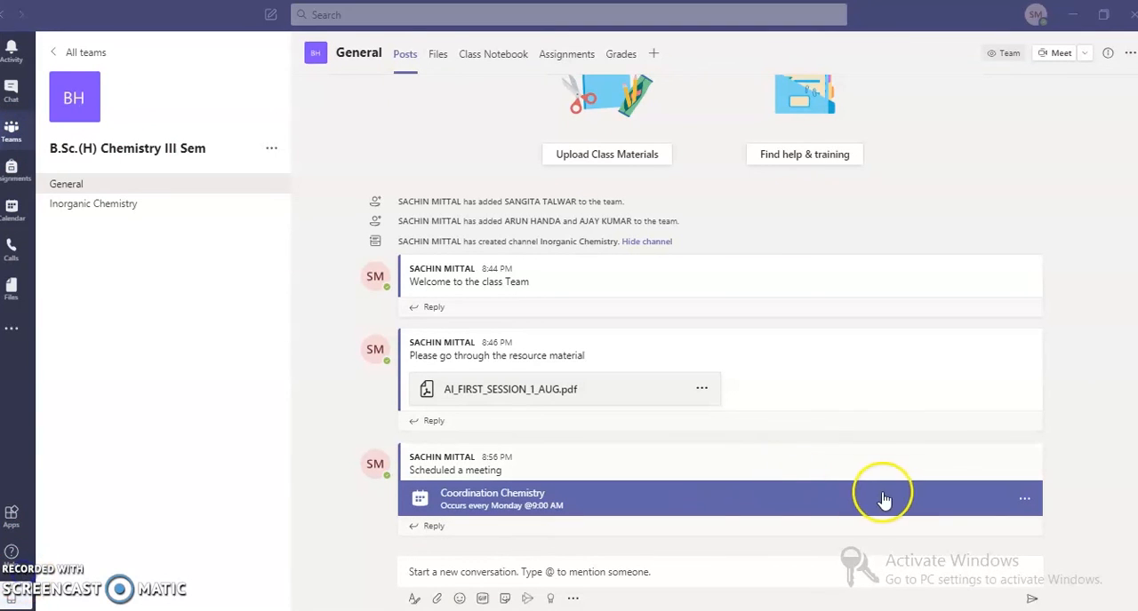
left_click(1025, 504)
left_click(1024, 535)
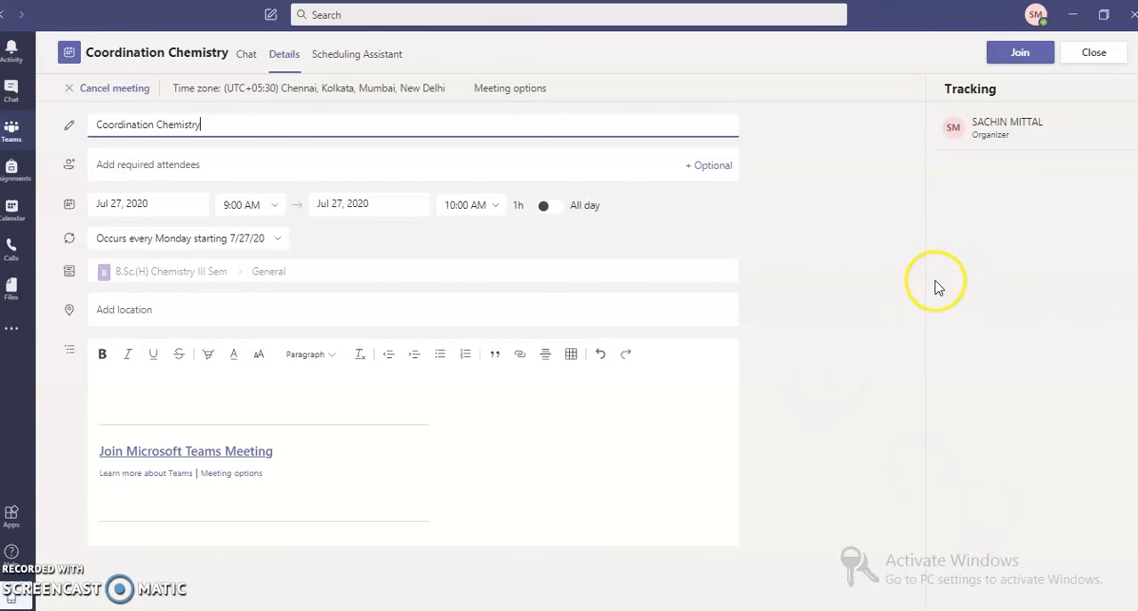
left_click(1019, 57)
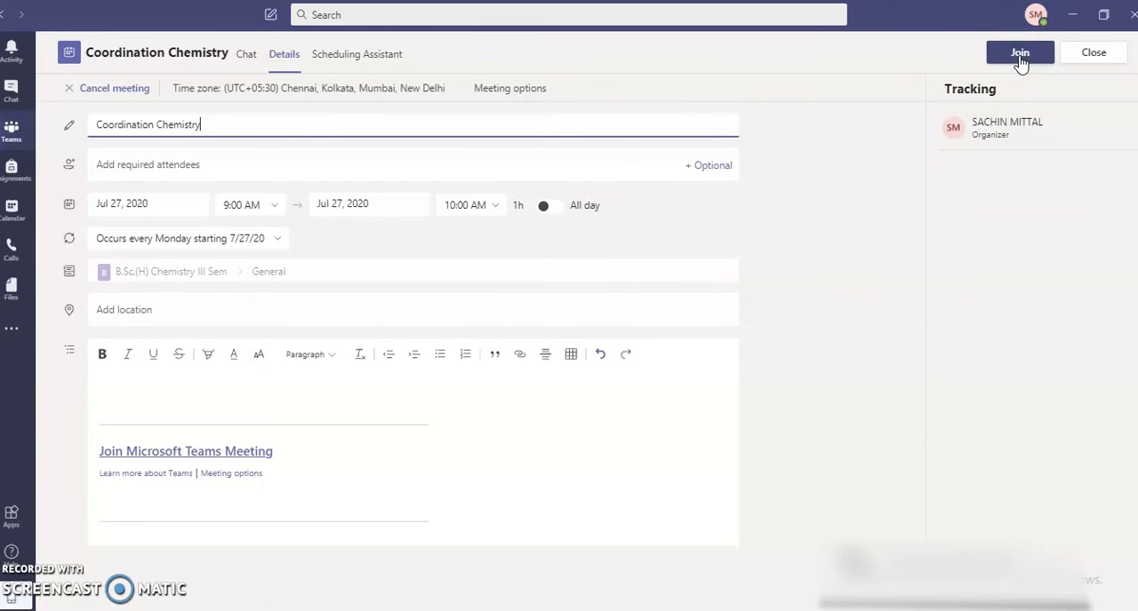
left_click(1019, 57)
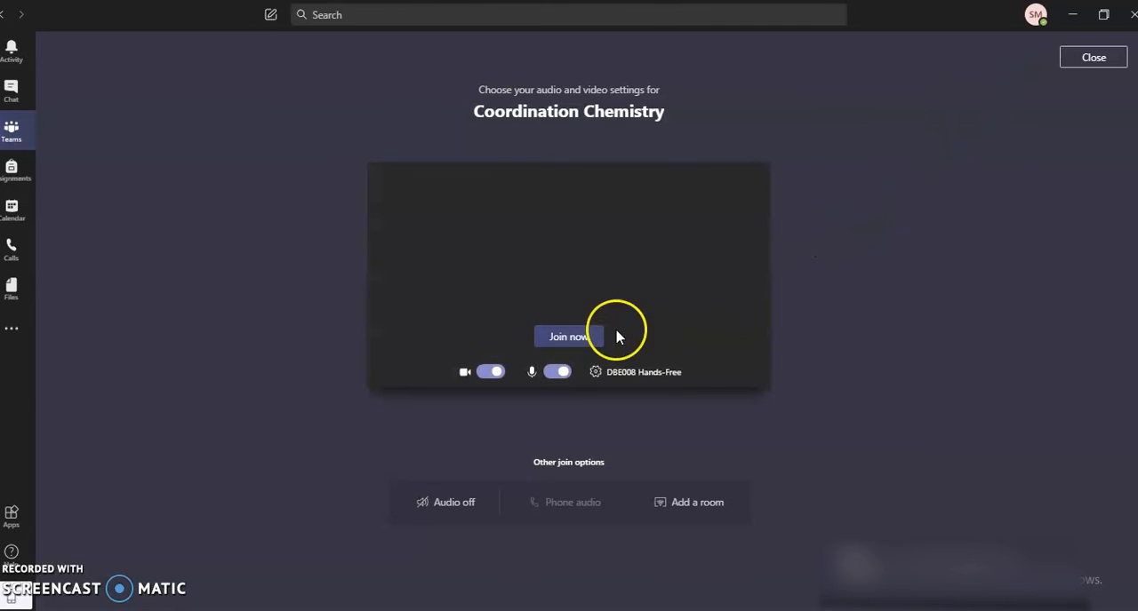
Turn off the camera and microphone, then join the meeting now.
left_click(484, 372)
left_click(557, 372)
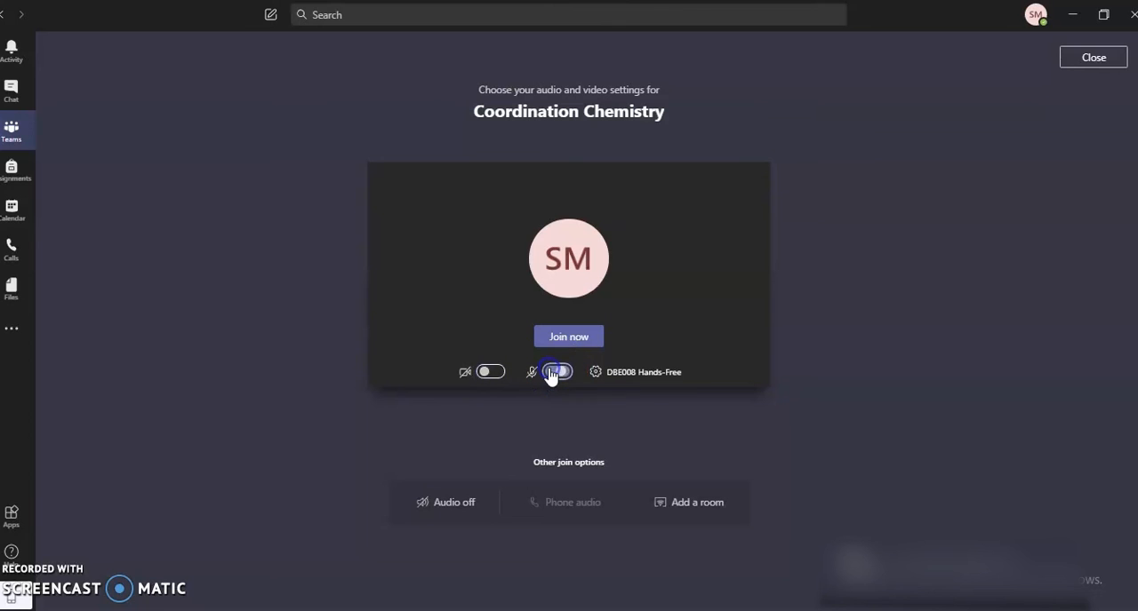
left_click(551, 373)
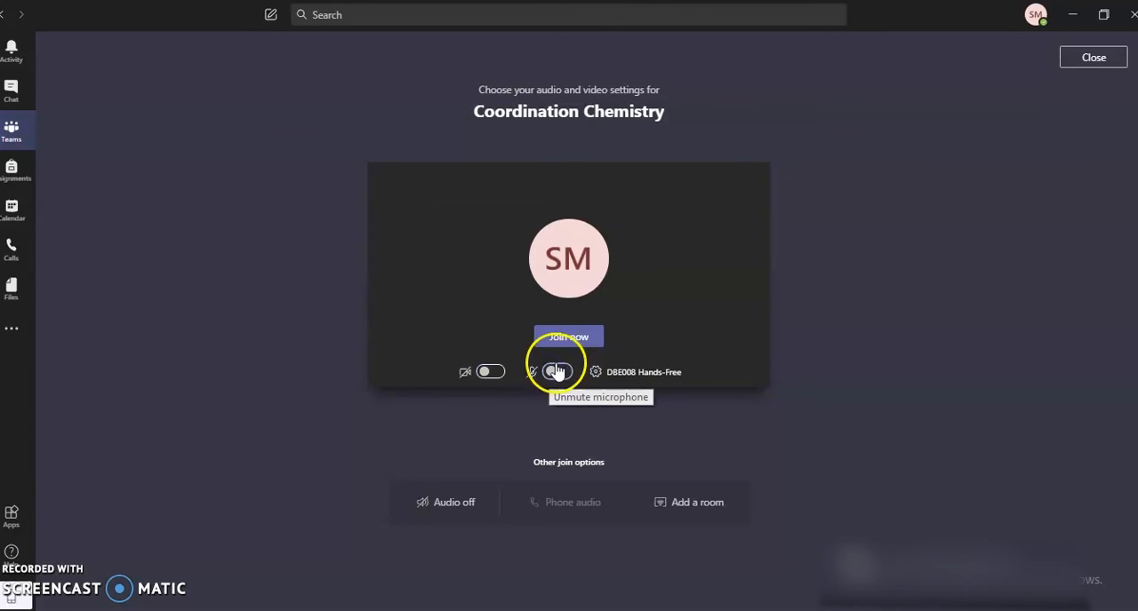
left_click(482, 373)
left_click(555, 374)
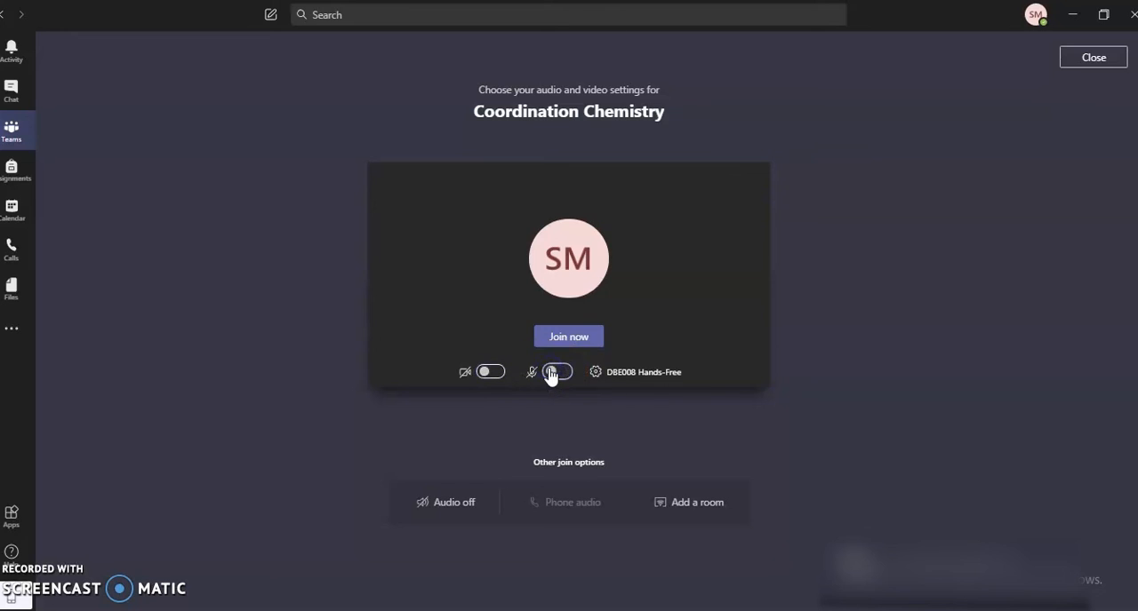
left_click(581, 346)
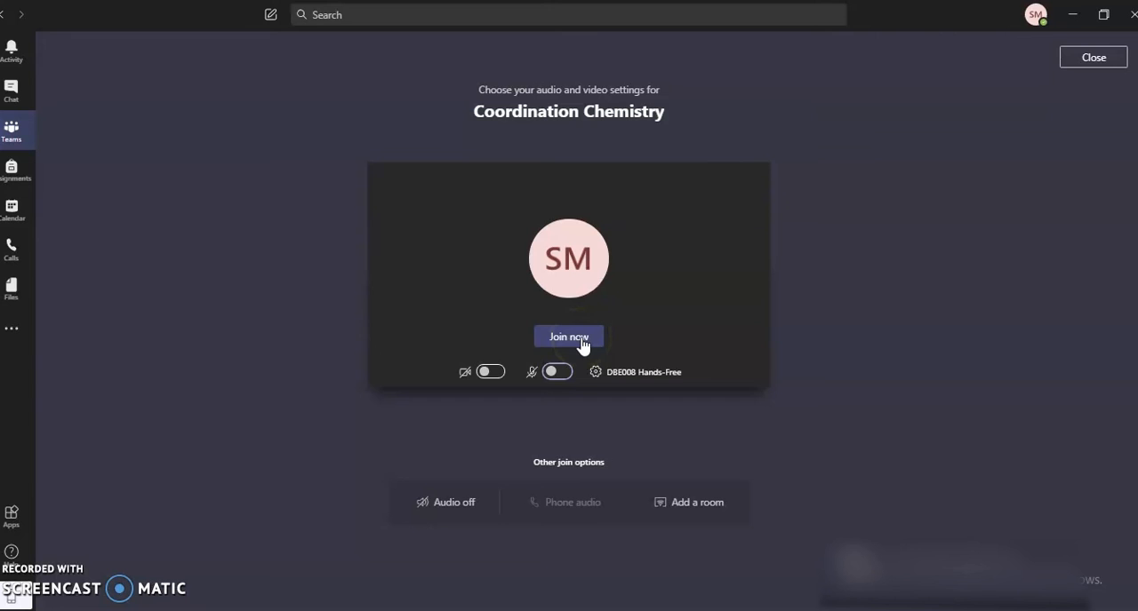
left_click(582, 344)
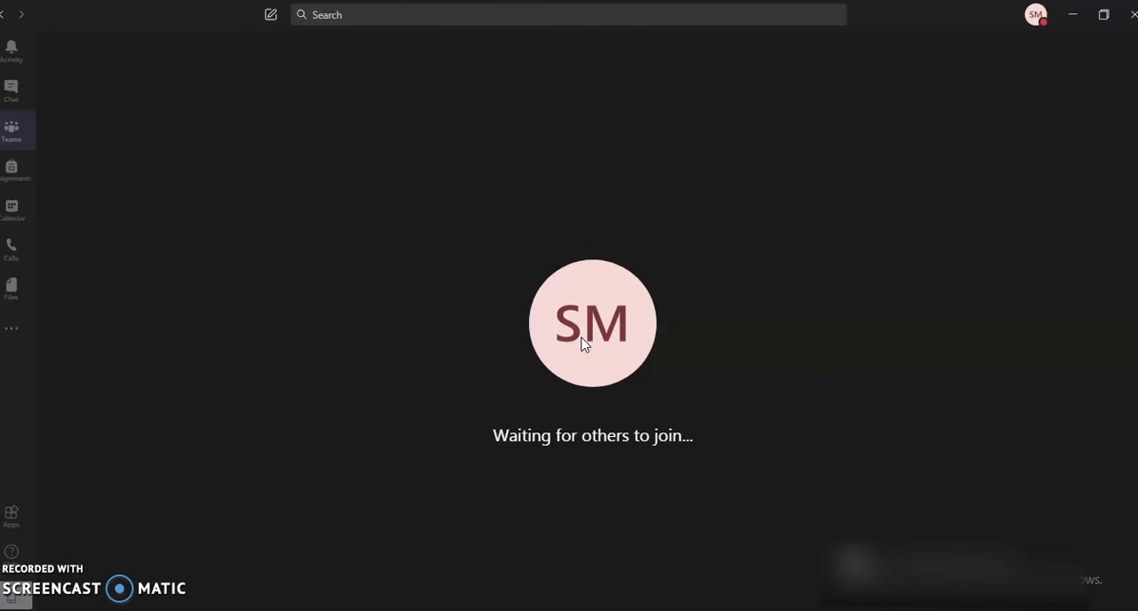
left_click(449, 380)
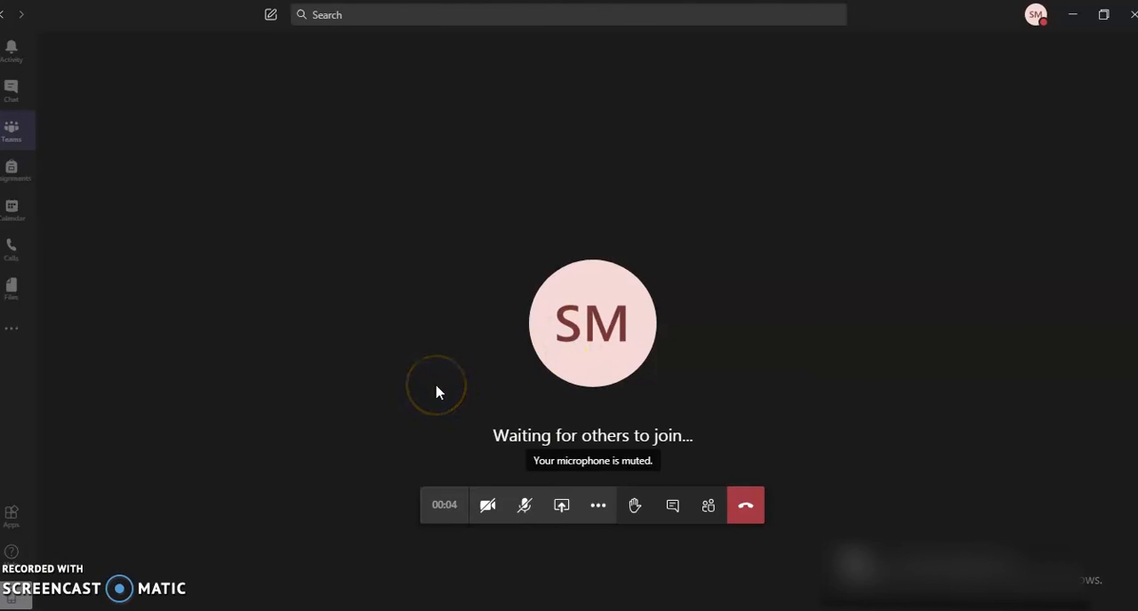
left_click(475, 389)
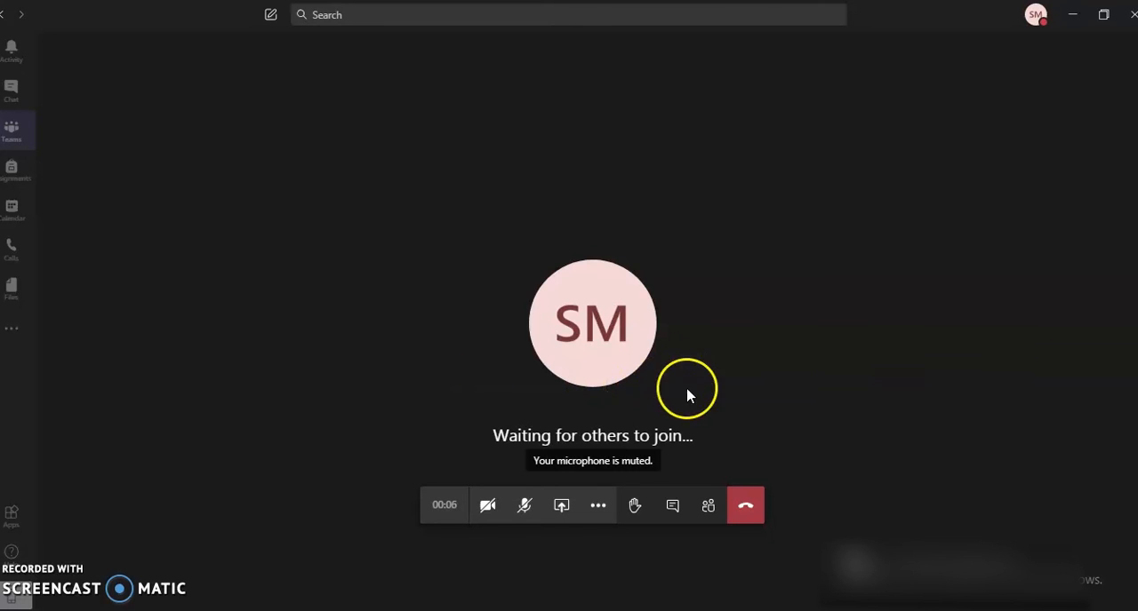